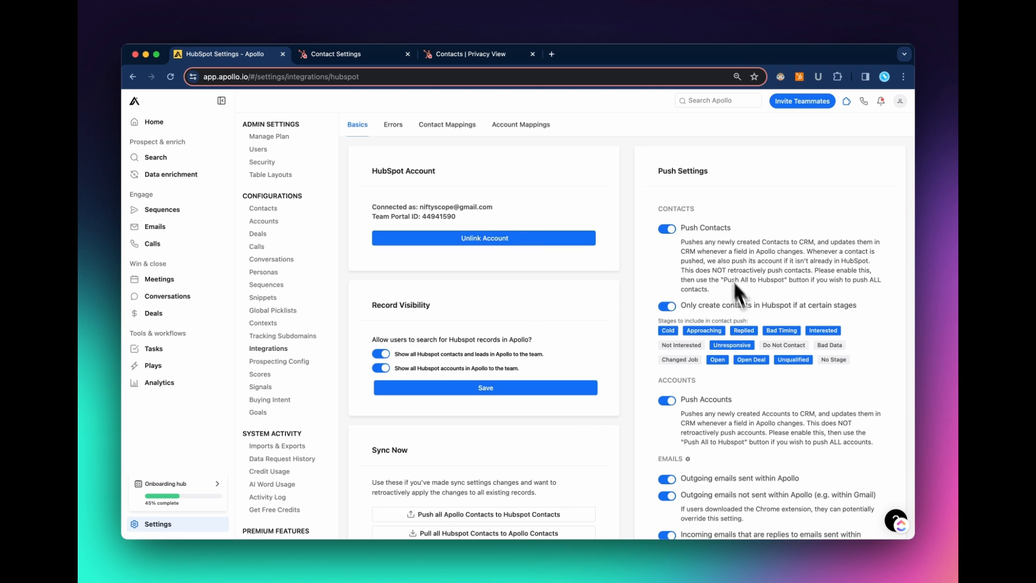
Step: Review the HubSpot push settings for contacts, accounts, emails, tasks, notes and phone calls
scroll(746, 312, "down", 1)
scroll(740, 258, "up", 1)
scroll(750, 292, "down", 3)
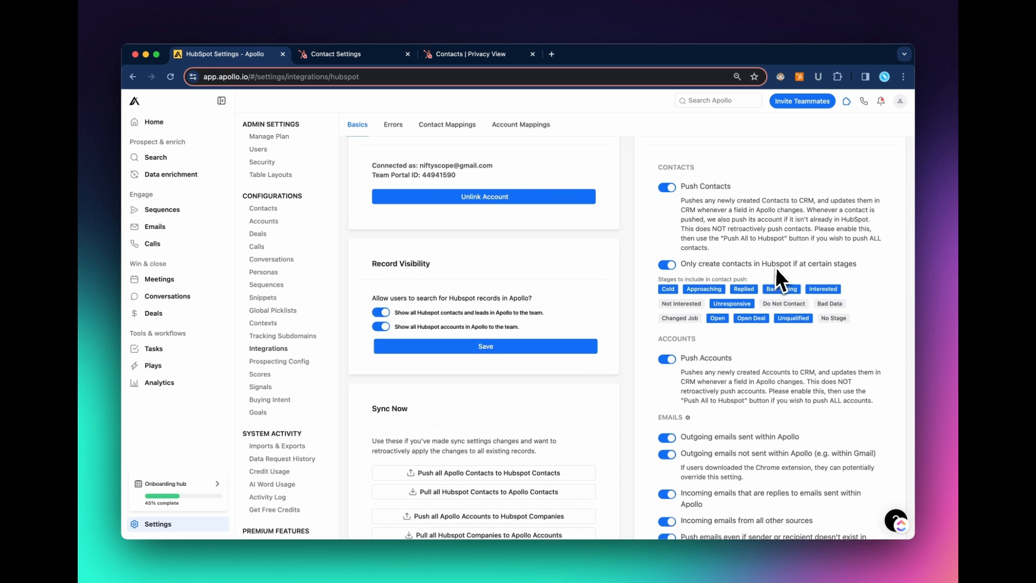
scroll(765, 276, "down", 5)
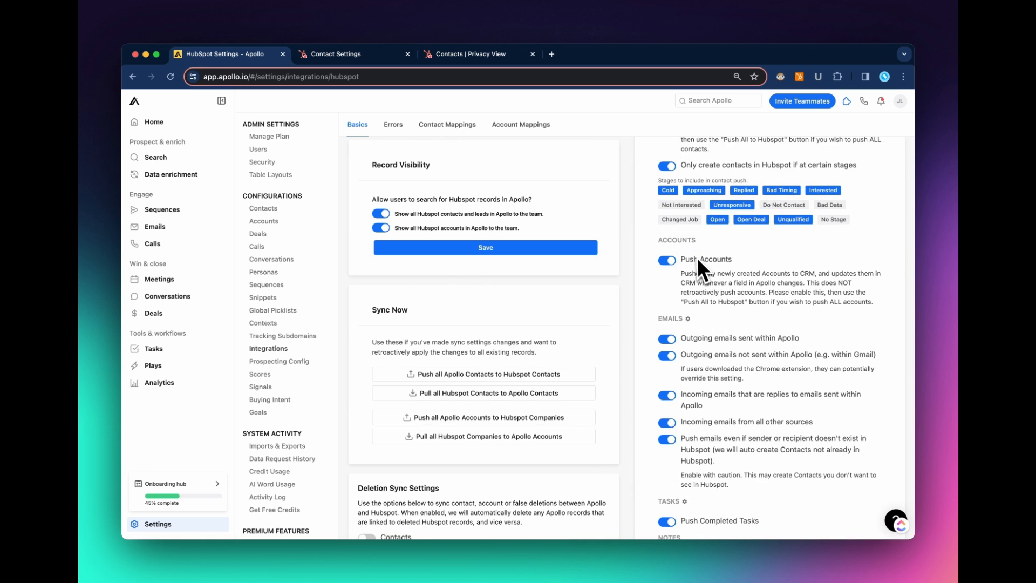
scroll(700, 271, "down", 3)
scroll(708, 307, "down", 2)
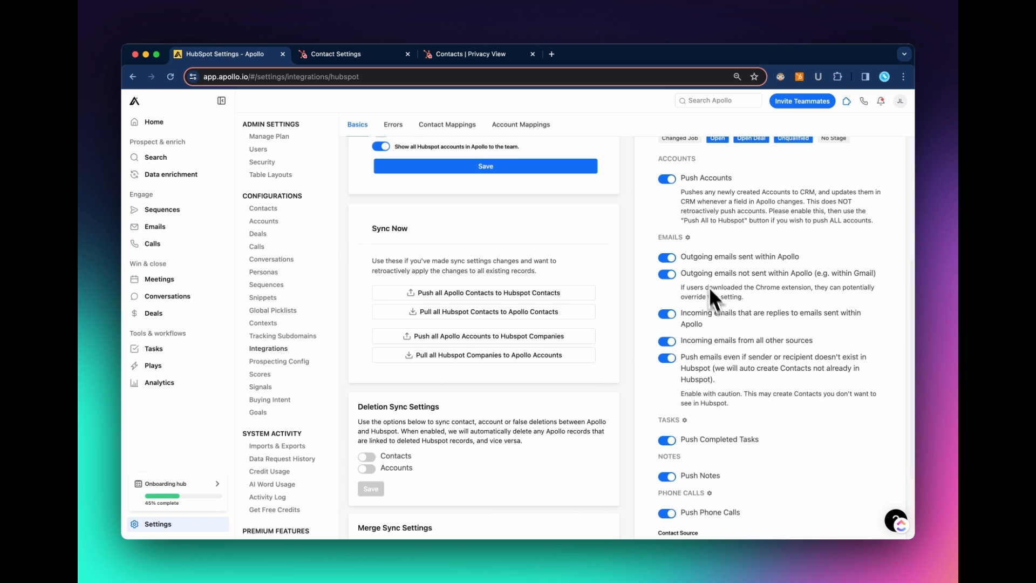
scroll(701, 295, "down", 3)
scroll(696, 364, "down", 1)
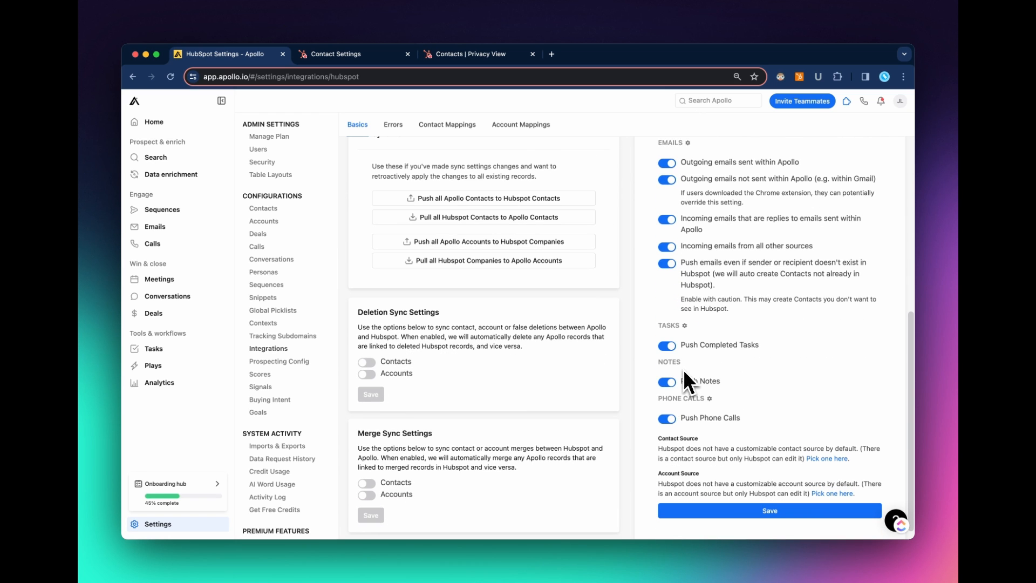
Step: Examine in detail the stages included in the contact push and the account and email push options
scroll(707, 400, "up", 7)
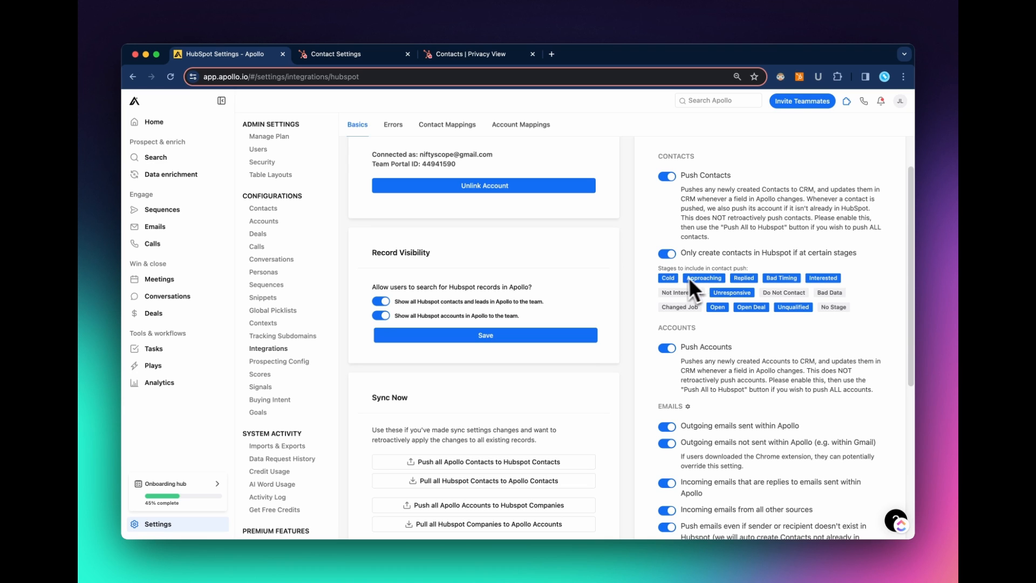
mouse_move(670, 281)
scroll(721, 172, "down", 2)
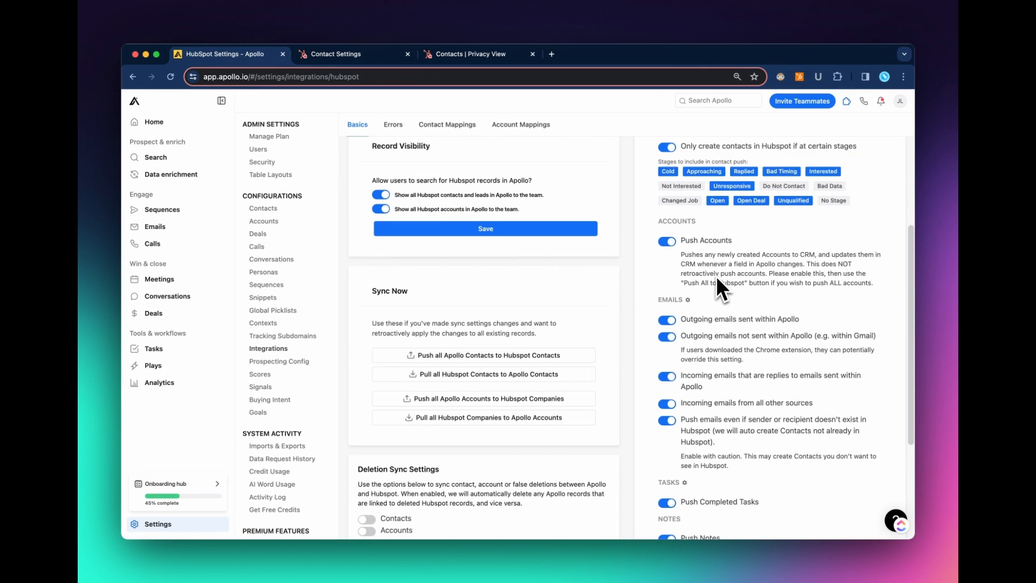
scroll(716, 276, "down", 2)
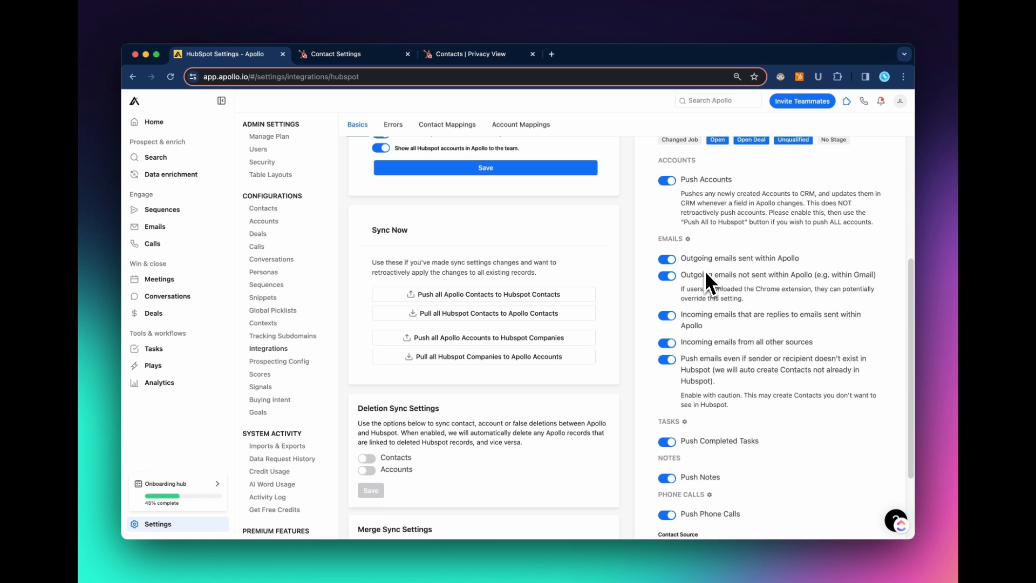
scroll(720, 281, "down", 1)
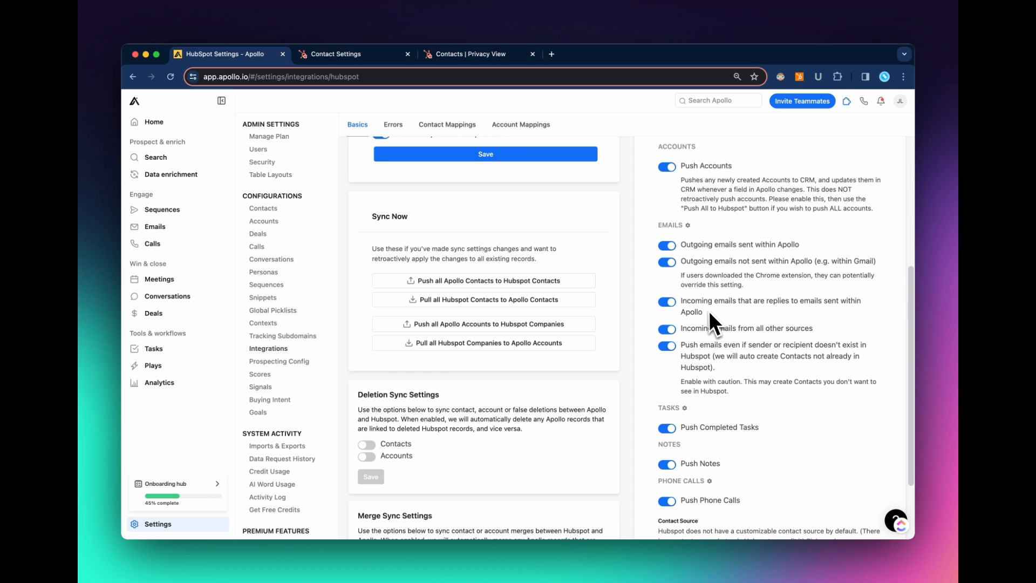
scroll(747, 327, "down", 1)
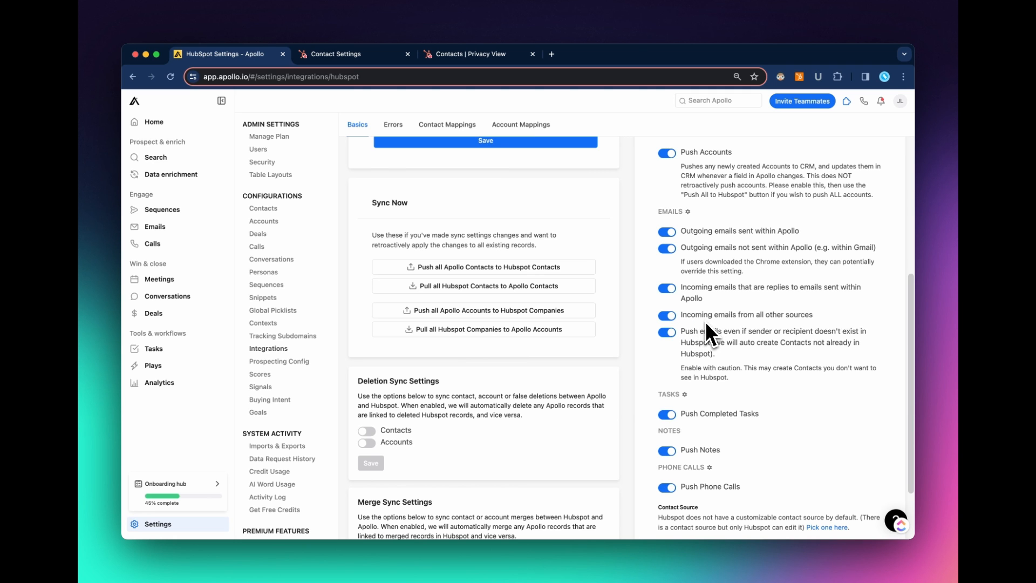
scroll(696, 336, "down", 5)
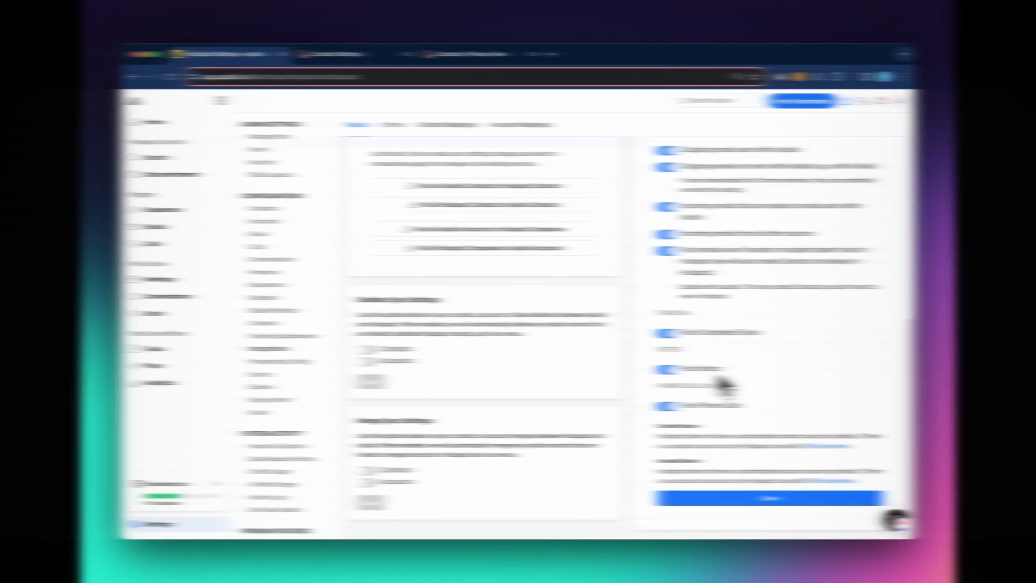
Step: Check the title customization options in the advanced settings for pushed tasks, and leave without applying changes
scroll(695, 321, "up", 3)
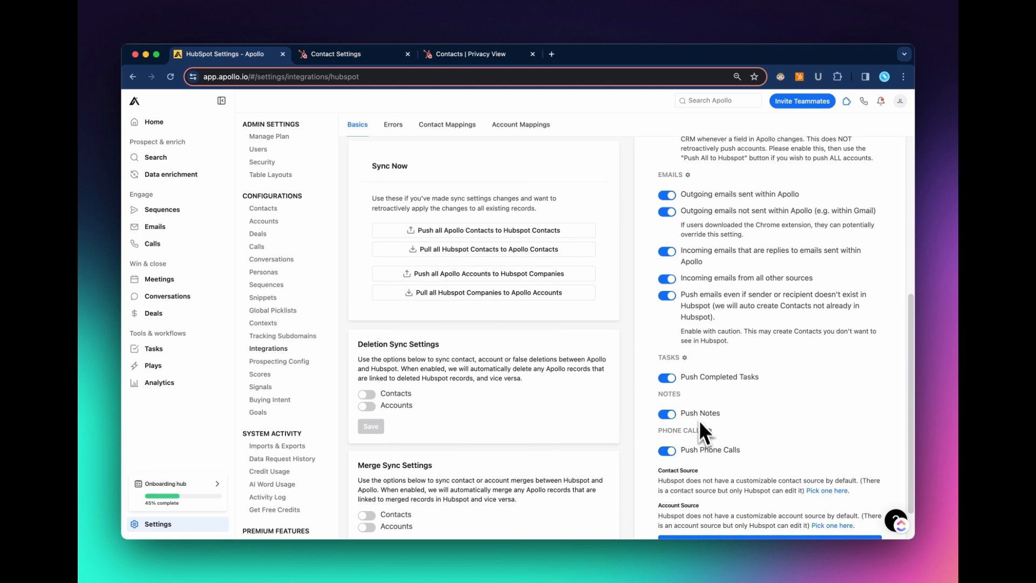
left_click(684, 358)
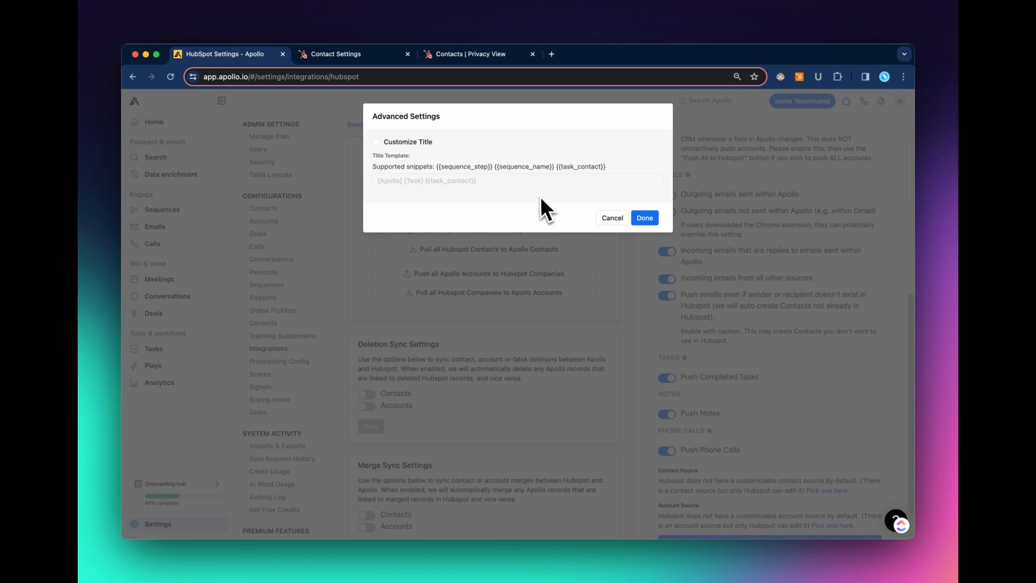
left_click(612, 218)
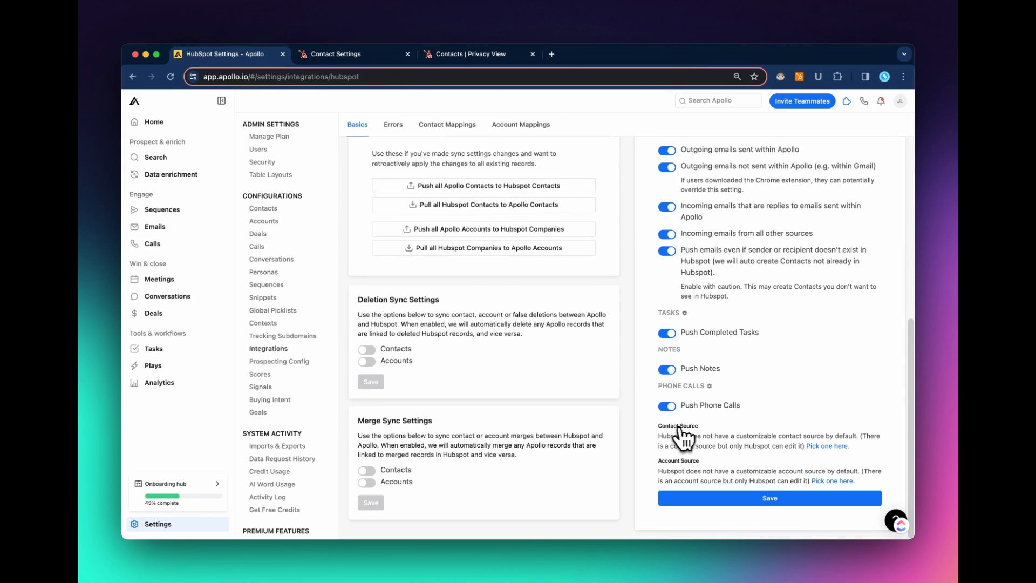
Step: Look through the HubSpot fields available as the contact source field, and close the dialog without picking one
left_click(816, 446)
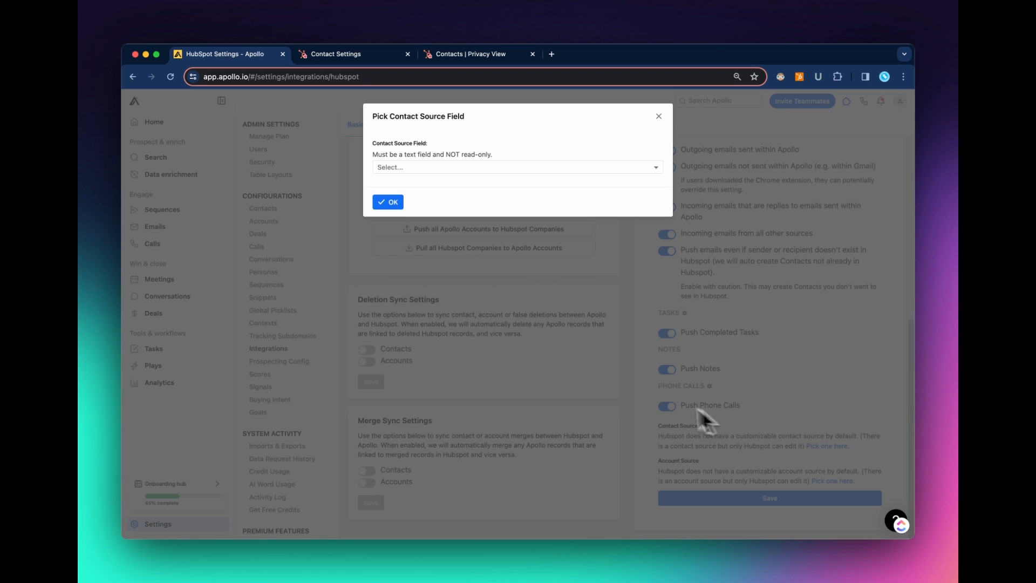
left_click(534, 170)
scroll(509, 233, "down", 10)
scroll(505, 246, "up", 5)
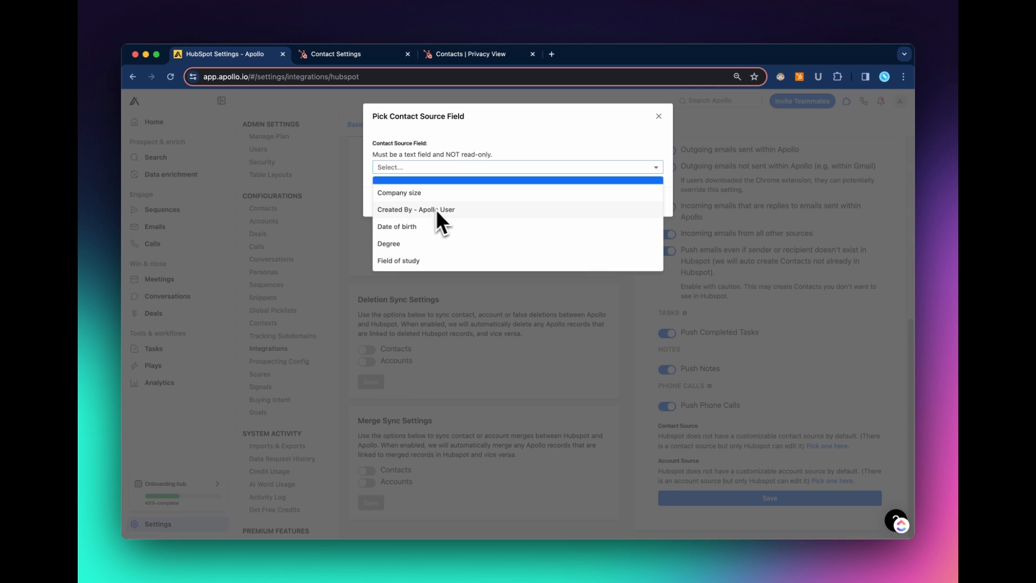
left_click(542, 156)
left_click(658, 117)
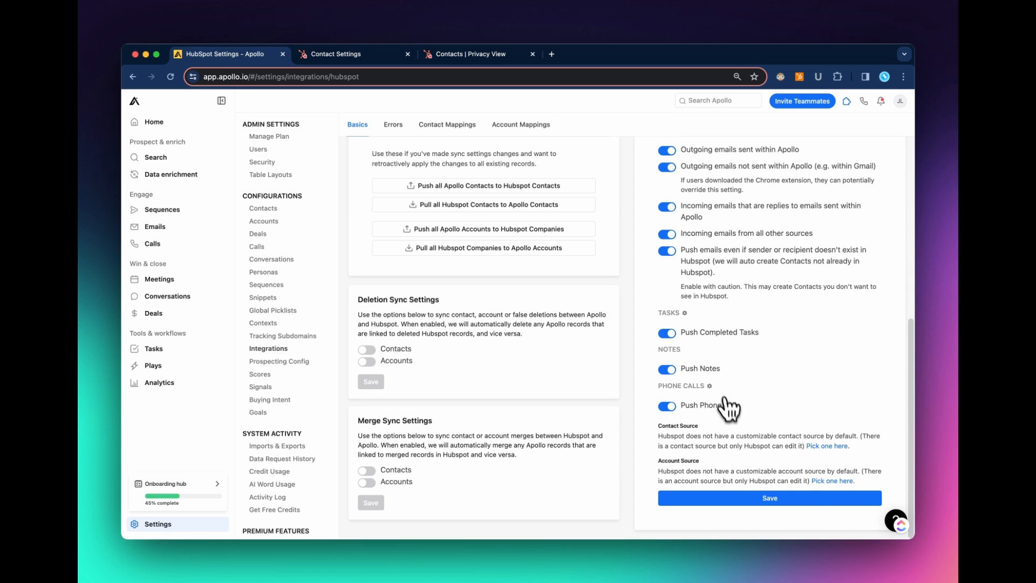
Step: Check which HubSpot fields are available as the account source field, and close the dialog without picking one
left_click(831, 480)
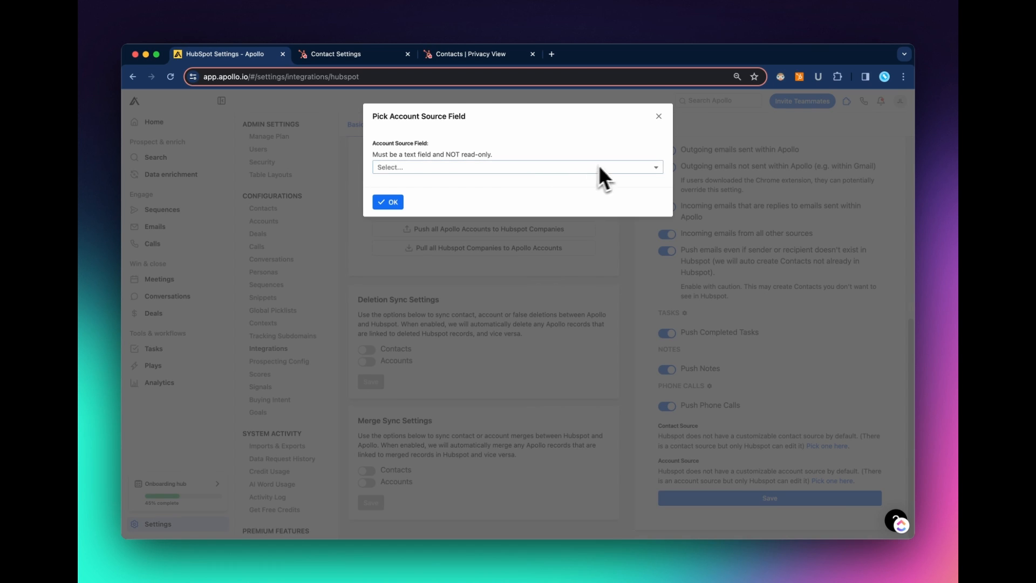
left_click(612, 168)
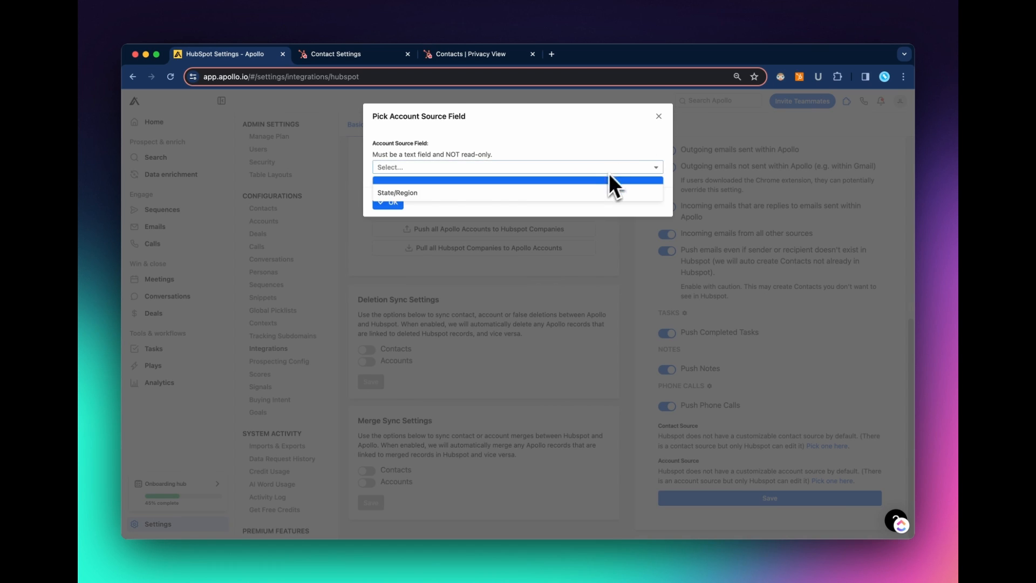
left_click(552, 205)
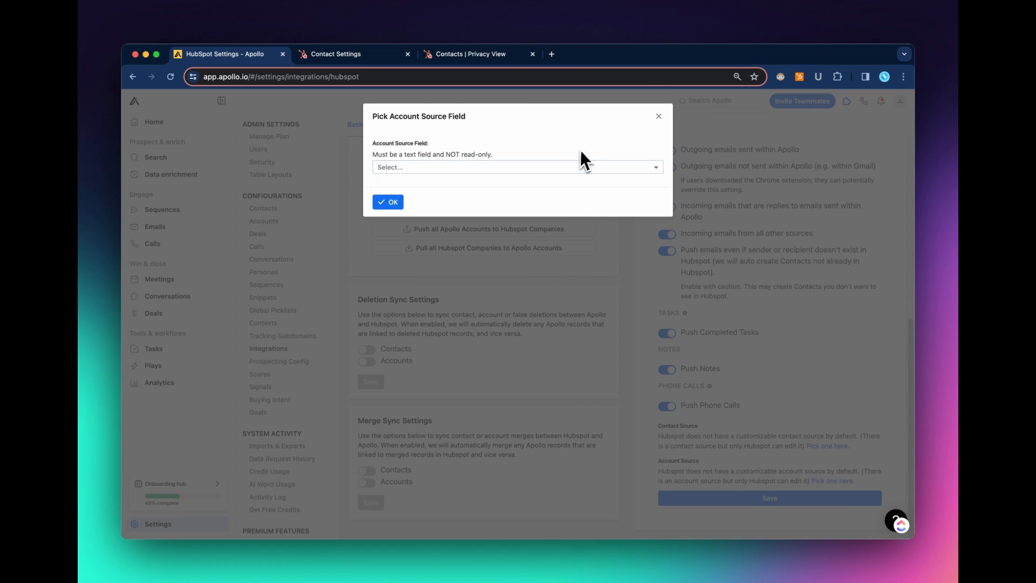
left_click(655, 117)
Step: Open the contact mappings and review how the Apollo contact stages are matched to HubSpot contact statuses
scroll(453, 346, "up", 6)
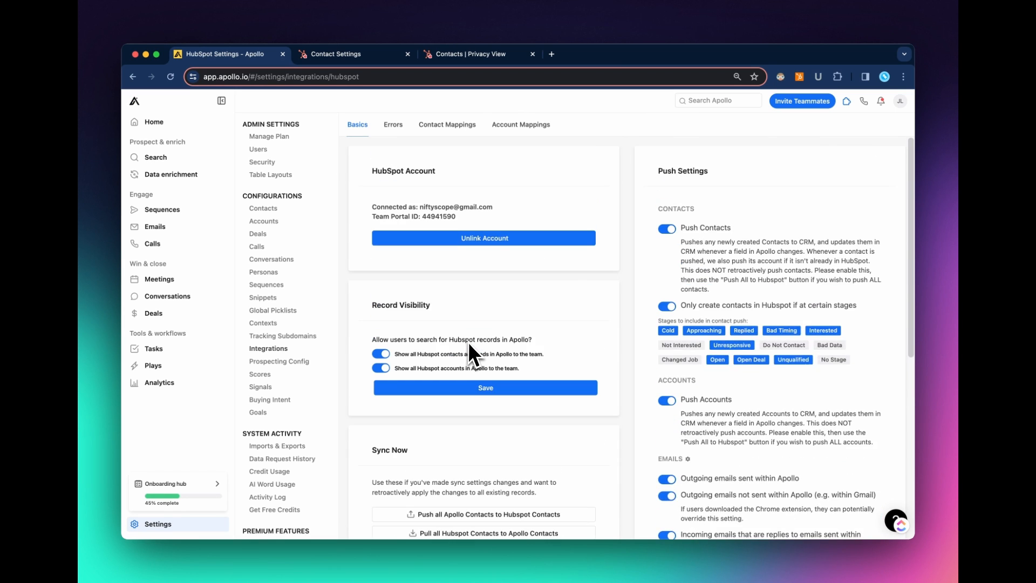
scroll(463, 300, "down", 6)
scroll(754, 335, "up", 6)
left_click(447, 130)
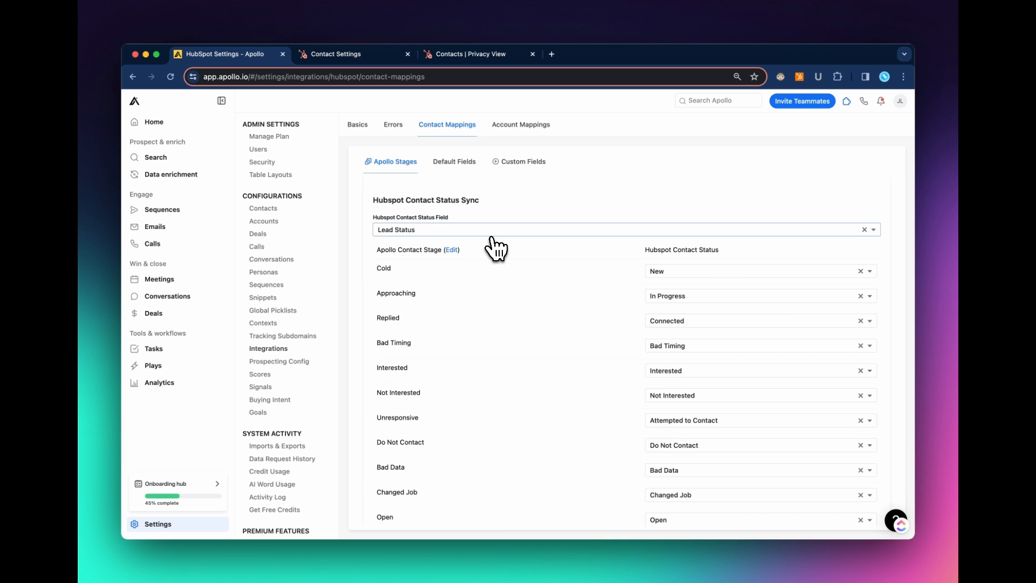
scroll(540, 259, "down", 1)
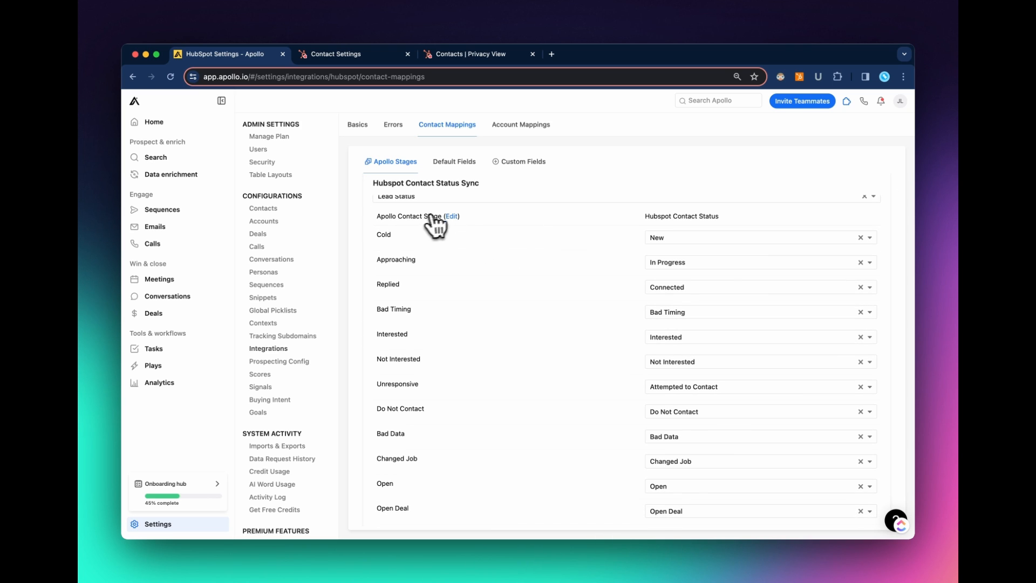
scroll(437, 259, "down", 2)
scroll(433, 272, "up", 1)
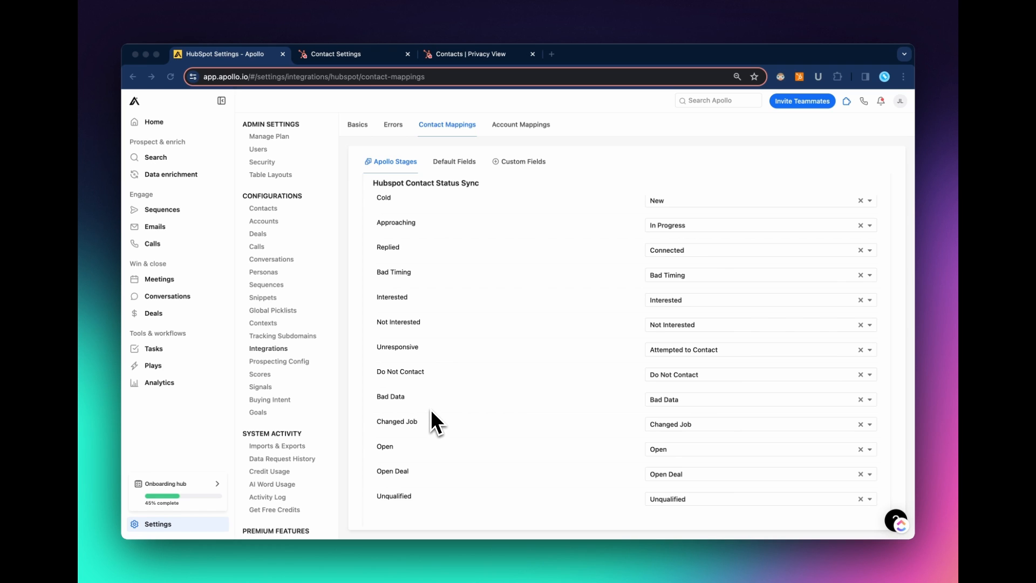
scroll(704, 269, "up", 3)
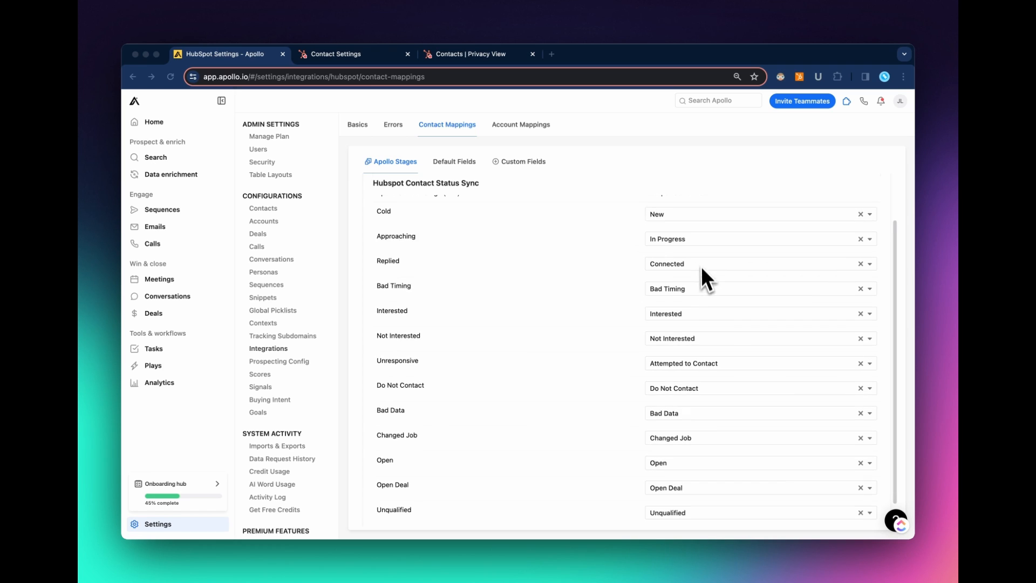
scroll(708, 351, "down", 3)
scroll(708, 373, "up", 2)
scroll(714, 371, "up", 1)
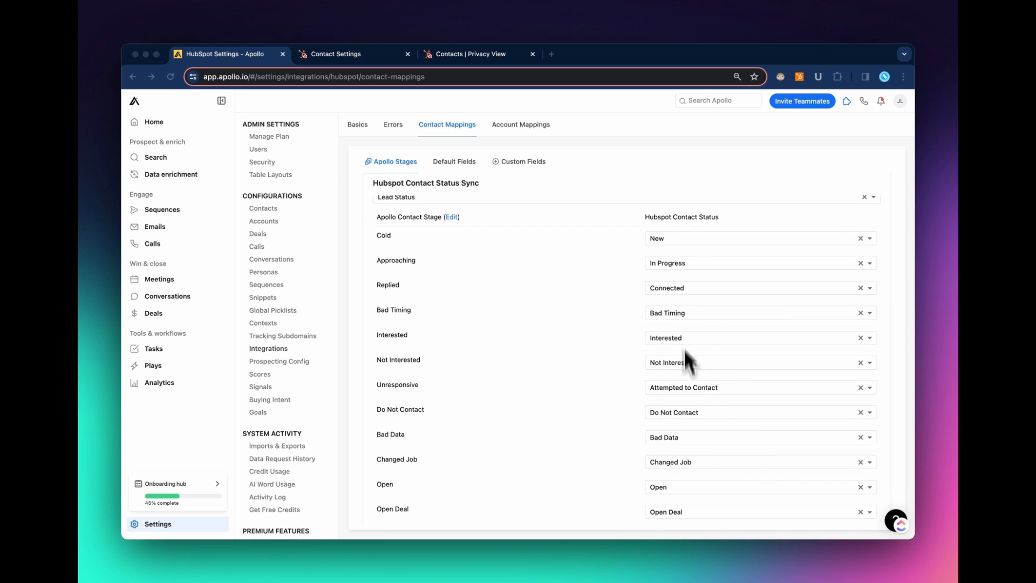
Step: Switch to HubSpot's contact settings and open the list of contact properties
left_click(351, 55)
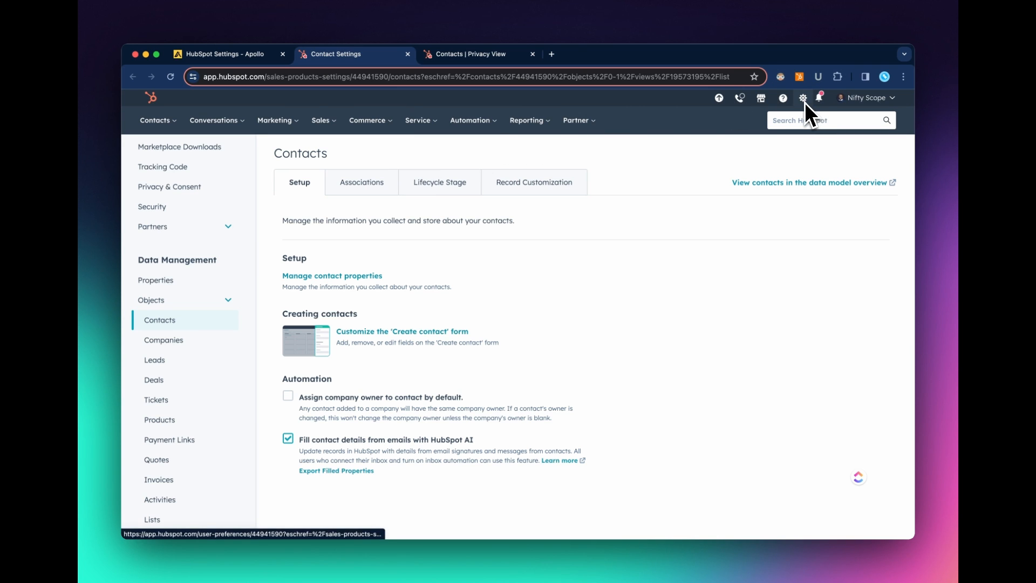
scroll(168, 277, "up", 3)
scroll(168, 277, "down", 5)
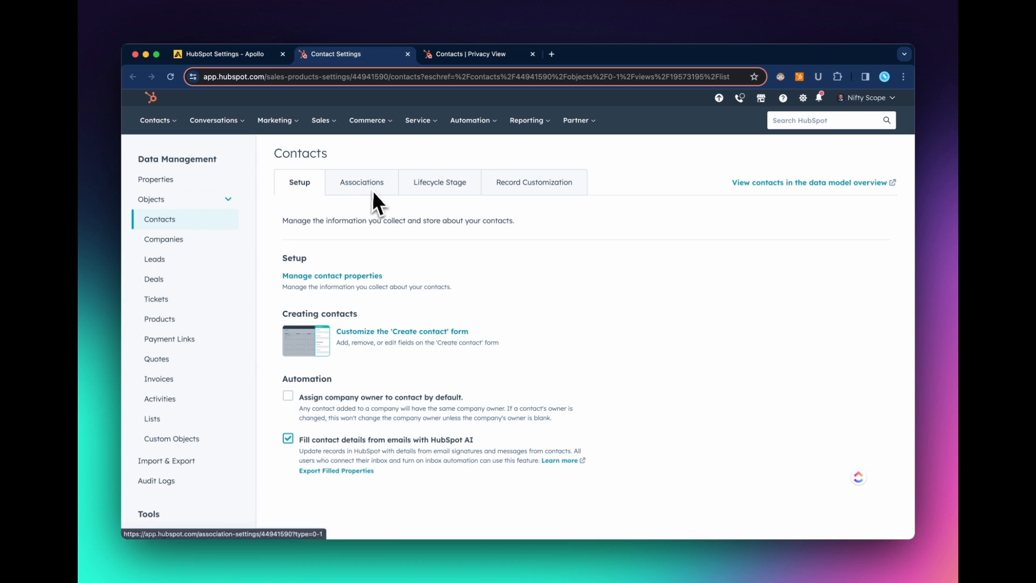
left_click(345, 275)
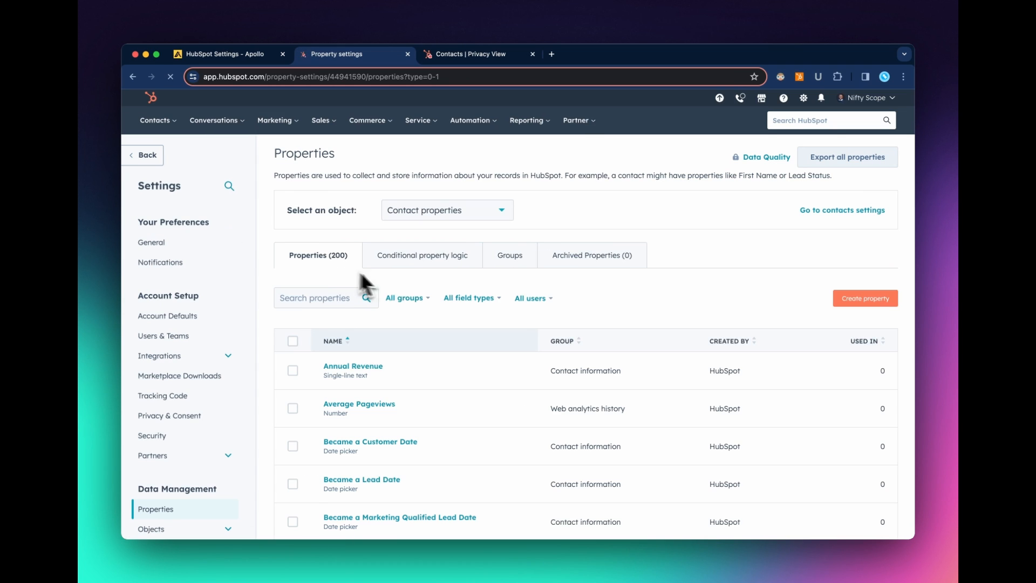
Step: Search the contact properties for "lead status", open the Lead Status property and review its options
left_click(313, 297)
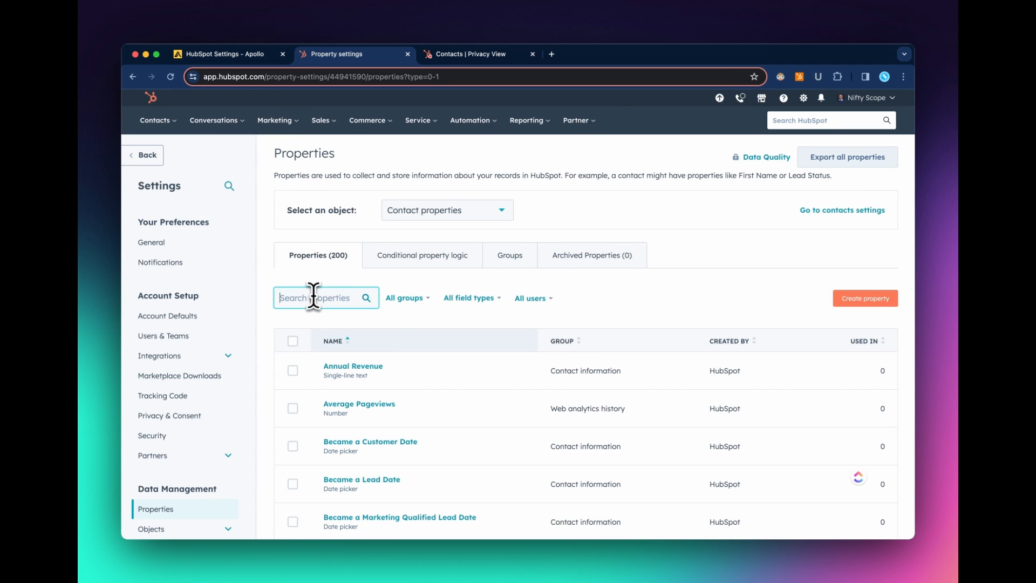
type("lead statuis")
key("BackSpace")
key("BackSpace")
type("s")
left_click(340, 371)
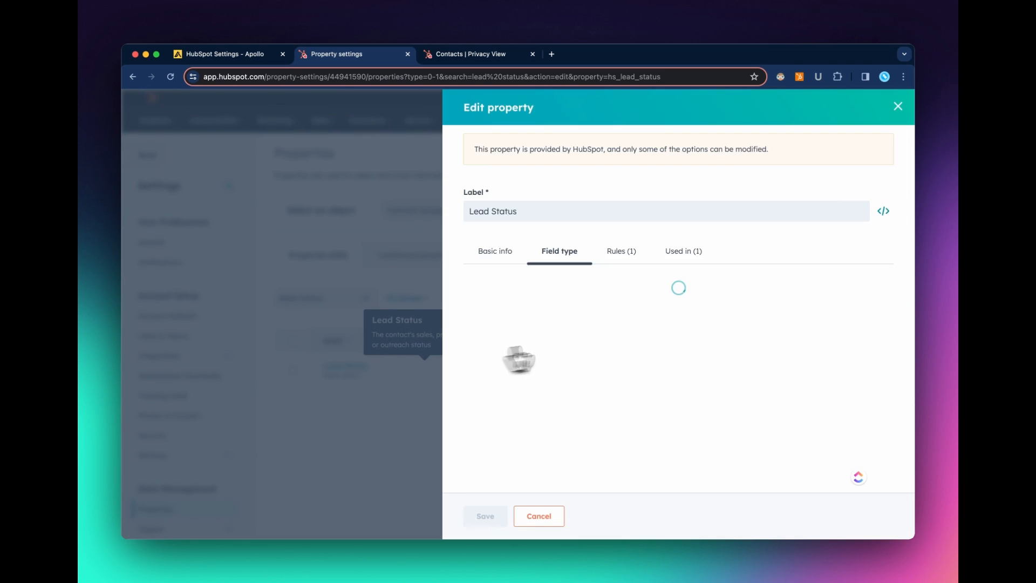
scroll(597, 354, "down", 3)
scroll(596, 357, "up", 1)
scroll(594, 334, "up", 2)
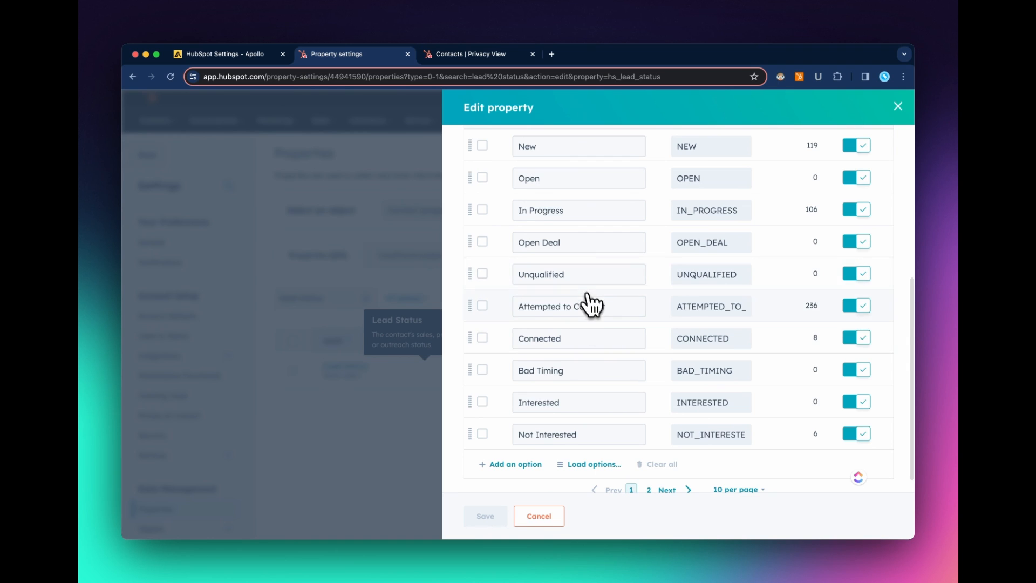
Step: Switch back to Apollo's contact mappings and check which HubSpot fields are available as the contact status field, leaving Lead Status selected
left_click(254, 56)
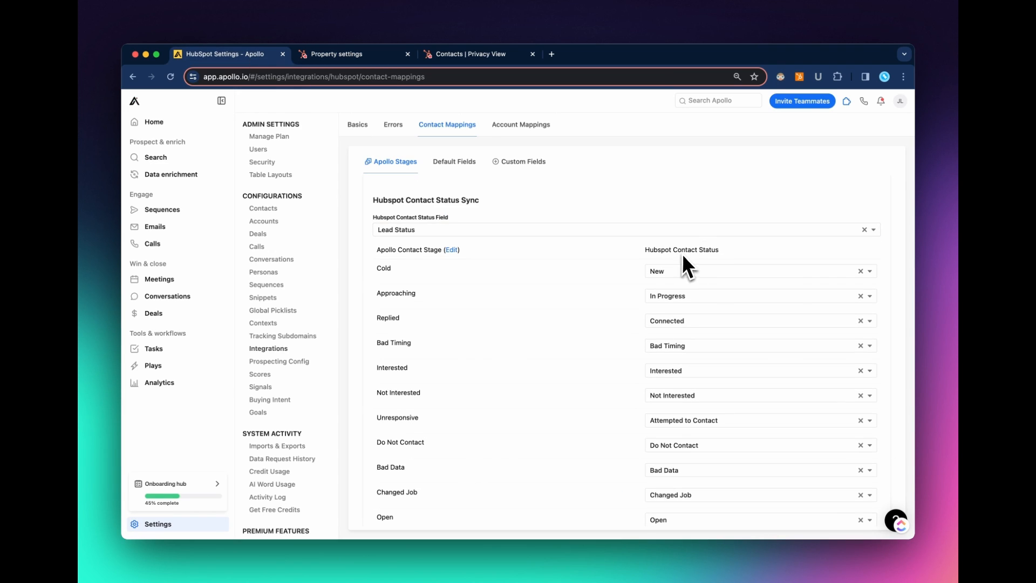
left_click(451, 229)
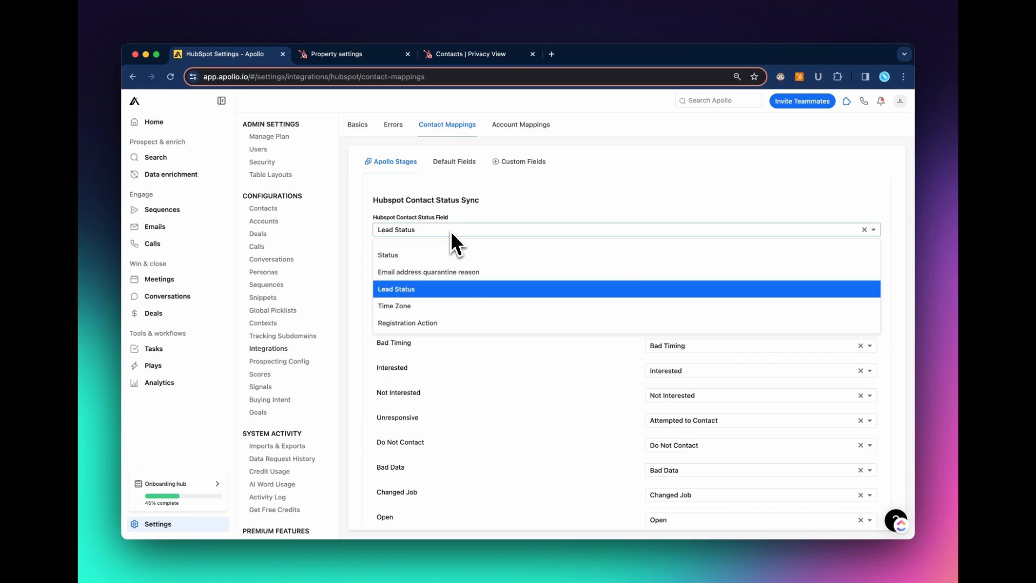
scroll(455, 302, "down", 1)
left_click(537, 192)
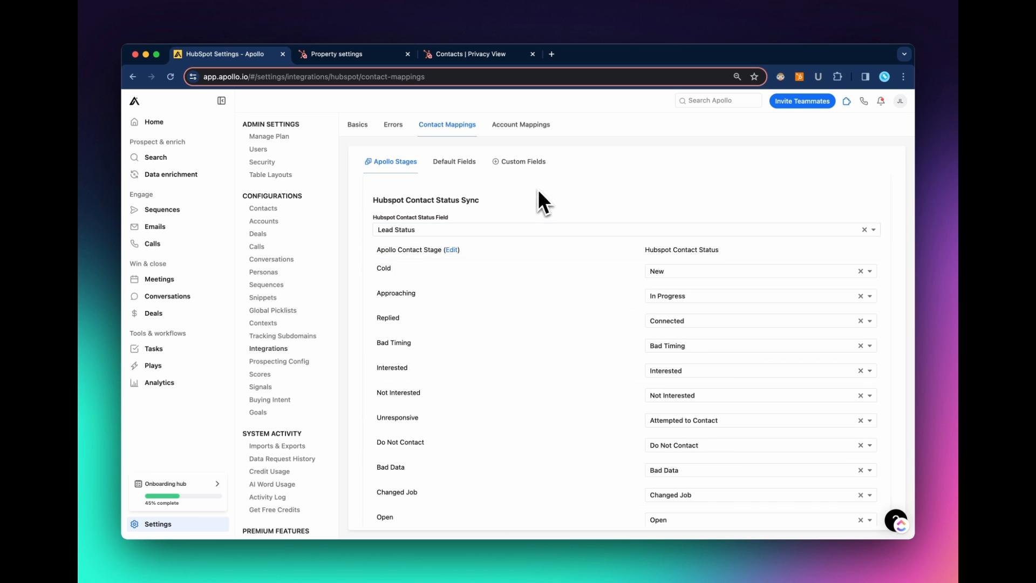
left_click(461, 225)
scroll(481, 306, "down", 2)
scroll(484, 302, "up", 3)
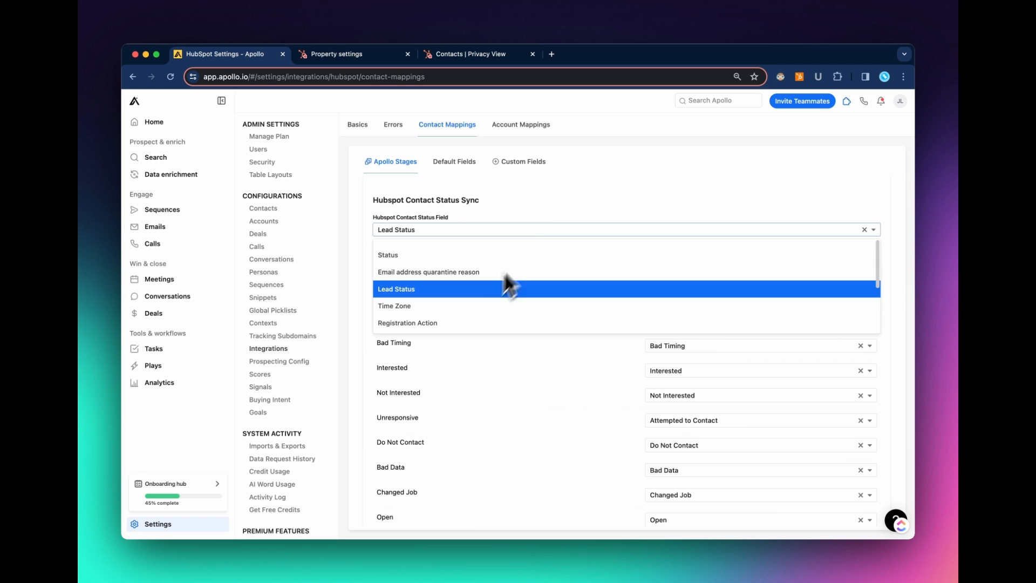
left_click(553, 214)
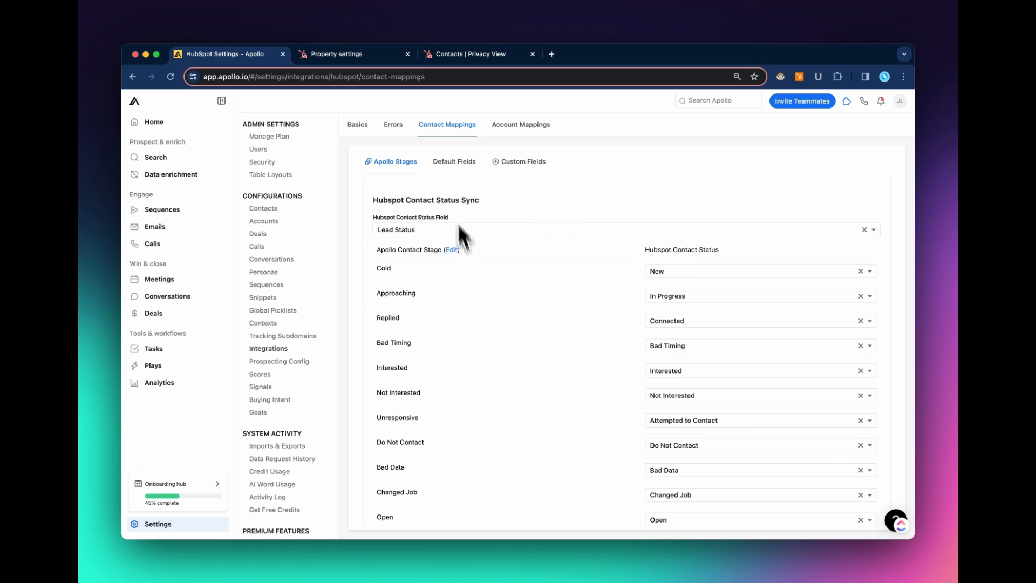
Step: Switch to HubSpot's Lead Status property and review its field type and both pages of options
left_click(357, 54)
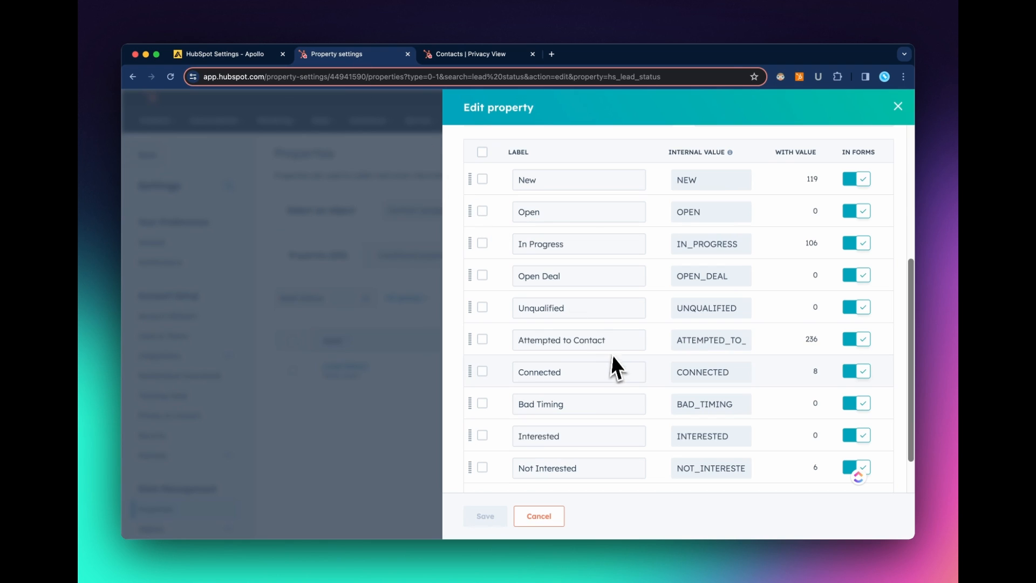
scroll(571, 245, "up", 3)
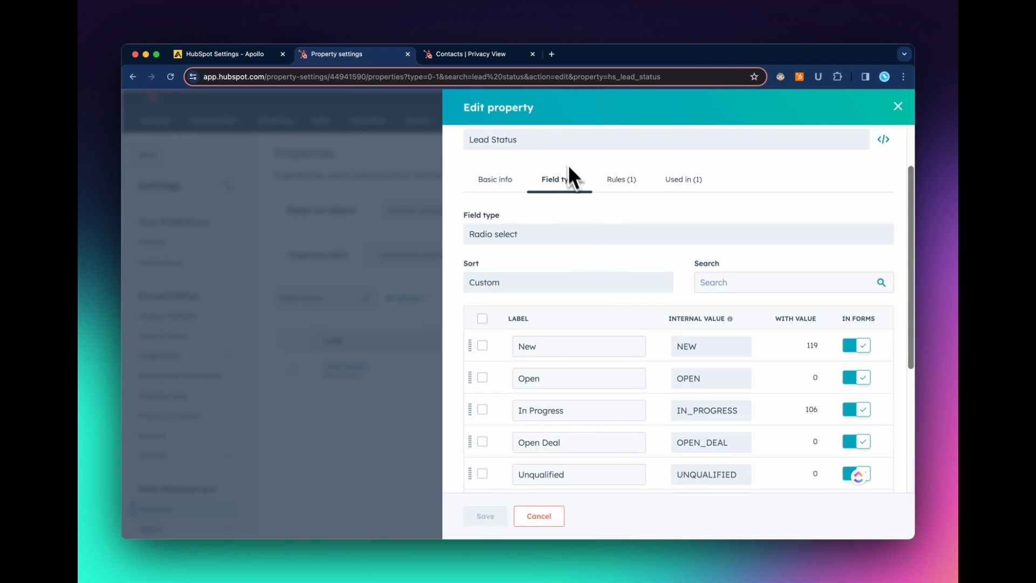
scroll(548, 213, "down", 4)
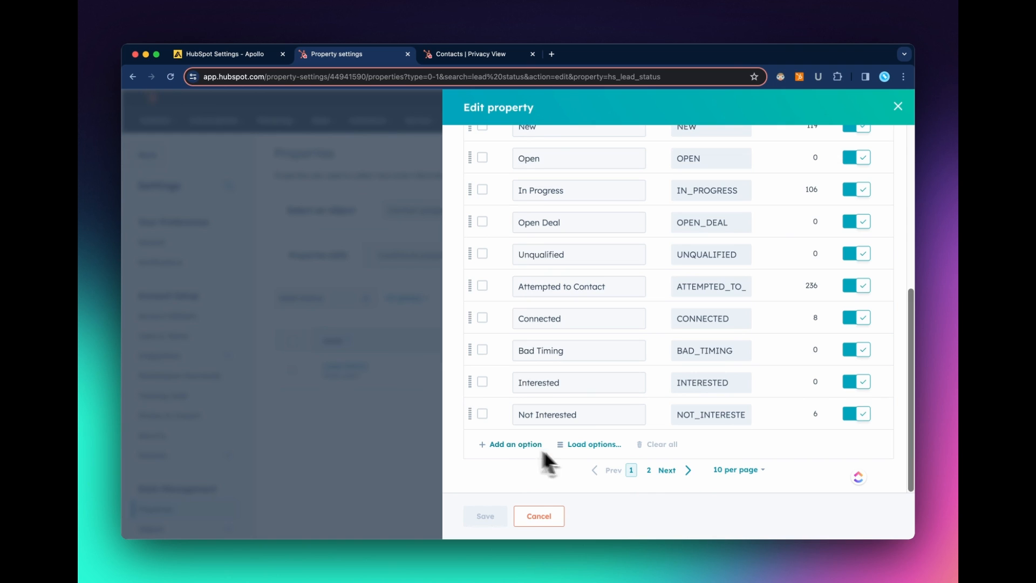
left_click(649, 470)
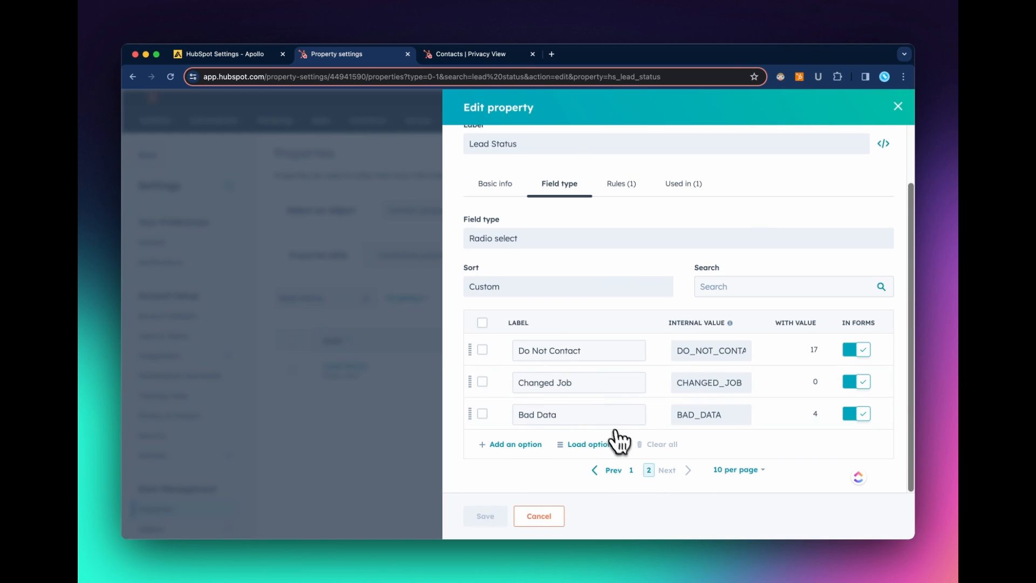
Step: Return to Apollo, review the default contact field mappings, and check the HubSpot fields available for Mobile Phone without changing the mapping
left_click(263, 55)
left_click(316, 55)
left_click(254, 55)
left_click(460, 165)
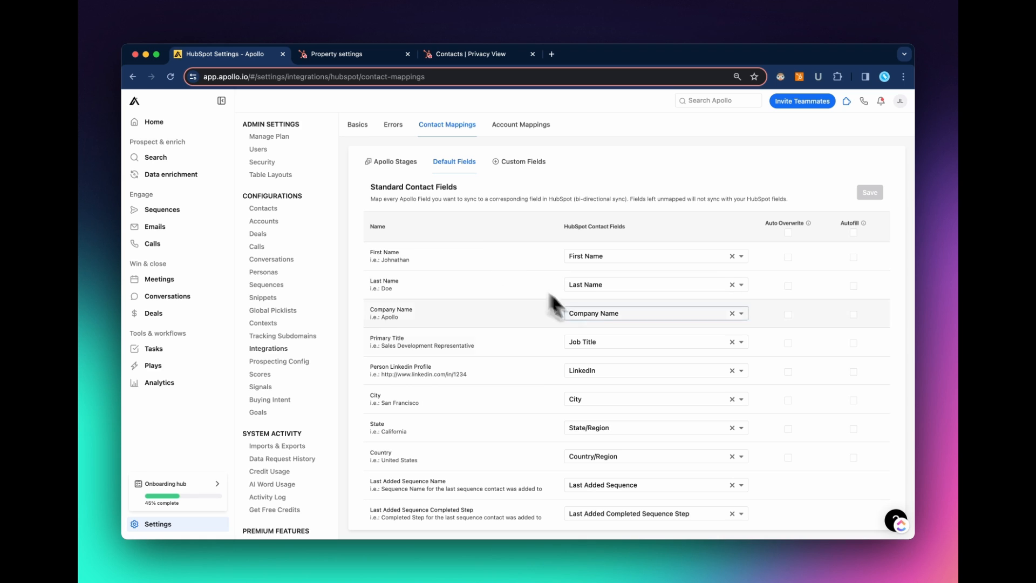
scroll(678, 355, "down", 2)
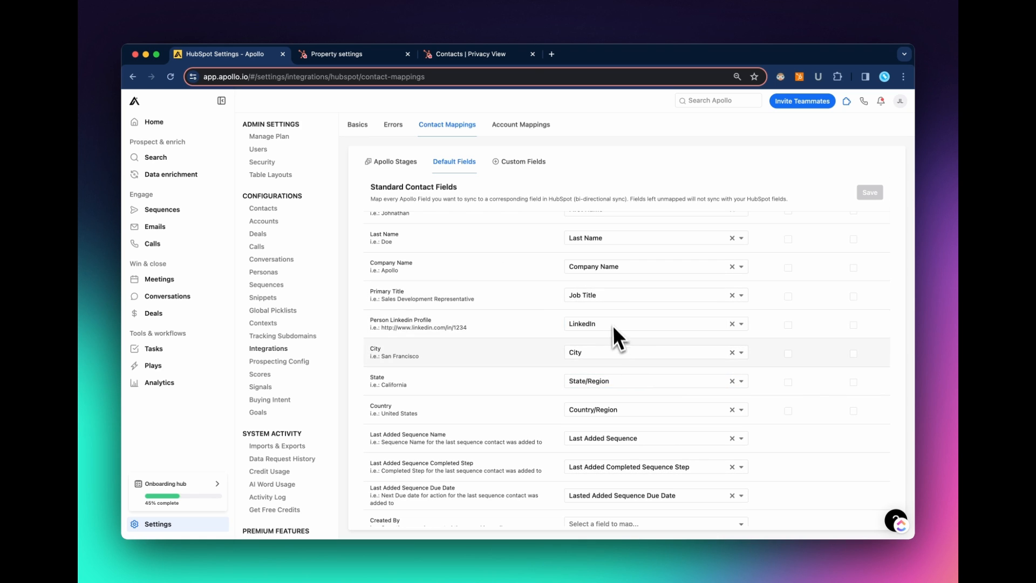
scroll(612, 350, "down", 5)
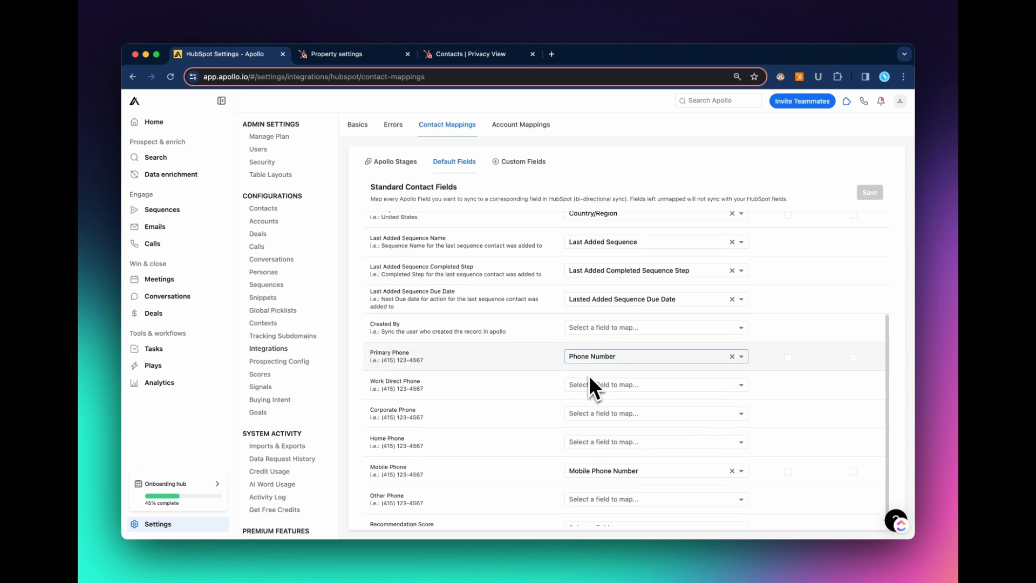
scroll(589, 374, "down", 1)
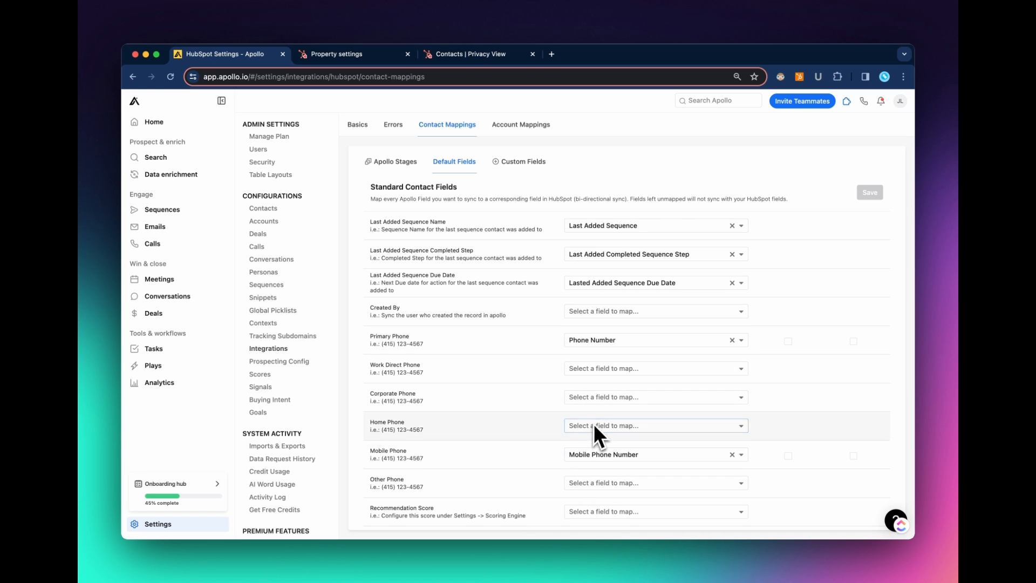
left_click(595, 458)
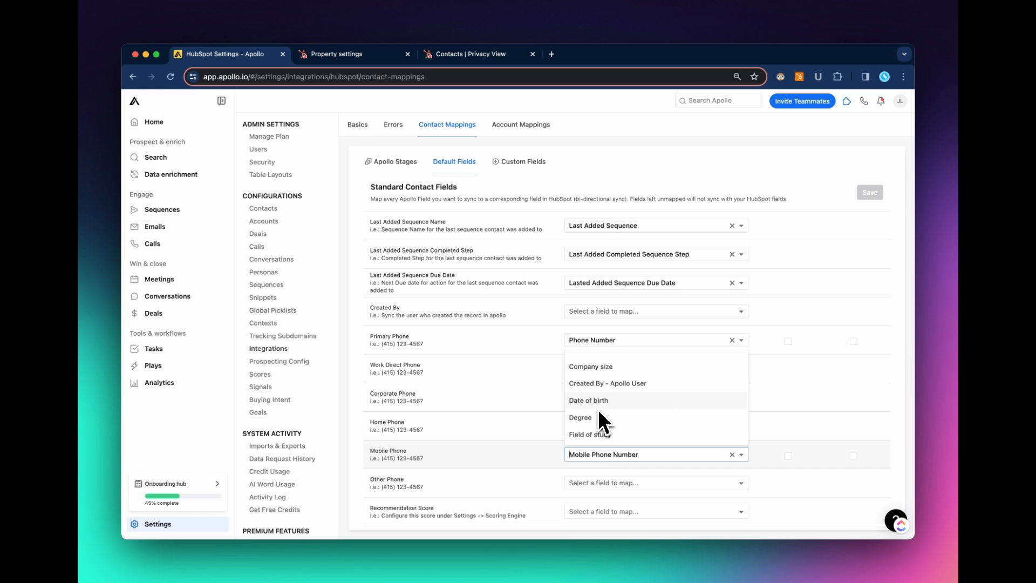
left_click(648, 164)
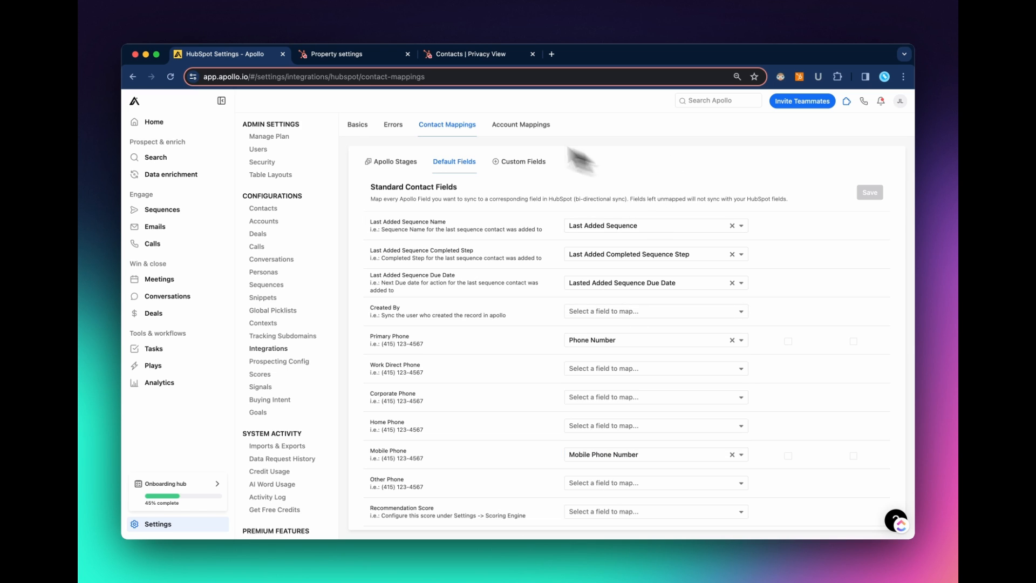
Step: Switch to HubSpot, view the contact properties in the Apollo Sync group, and check the field type of Last Added Completed Sequence Step
left_click(343, 55)
left_click(364, 298)
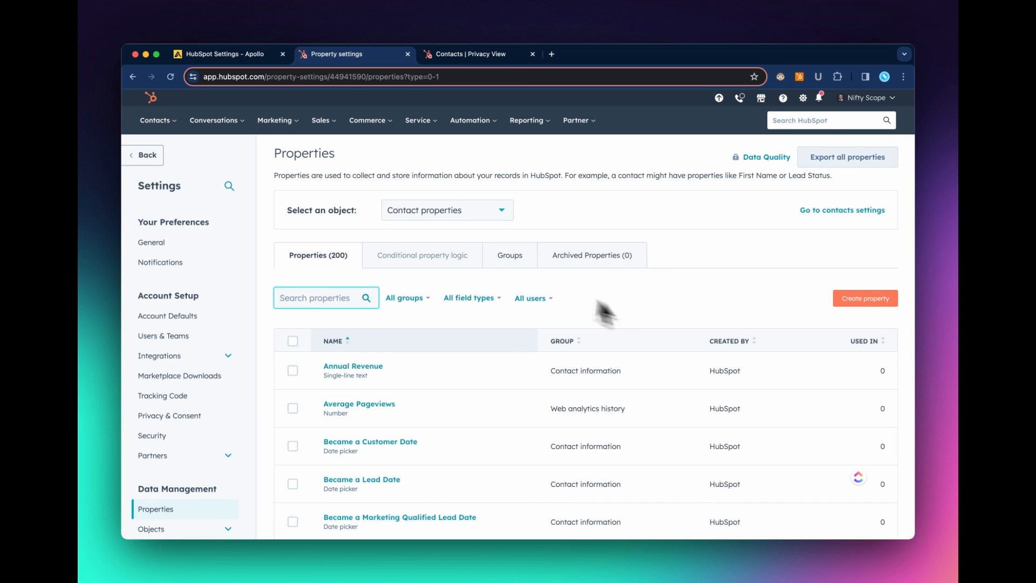
left_click(491, 258)
scroll(313, 382, "down", 4)
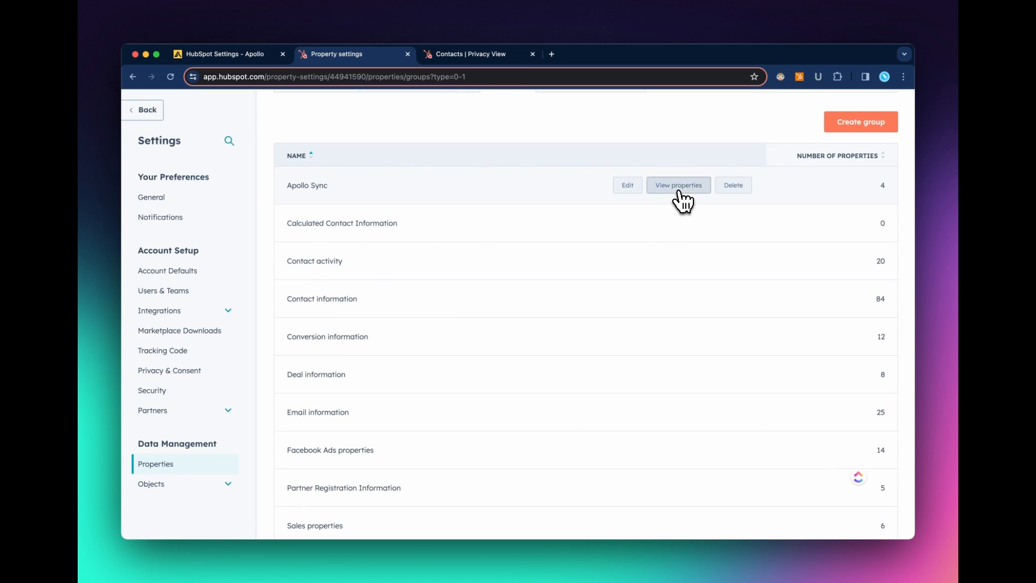
left_click(679, 188)
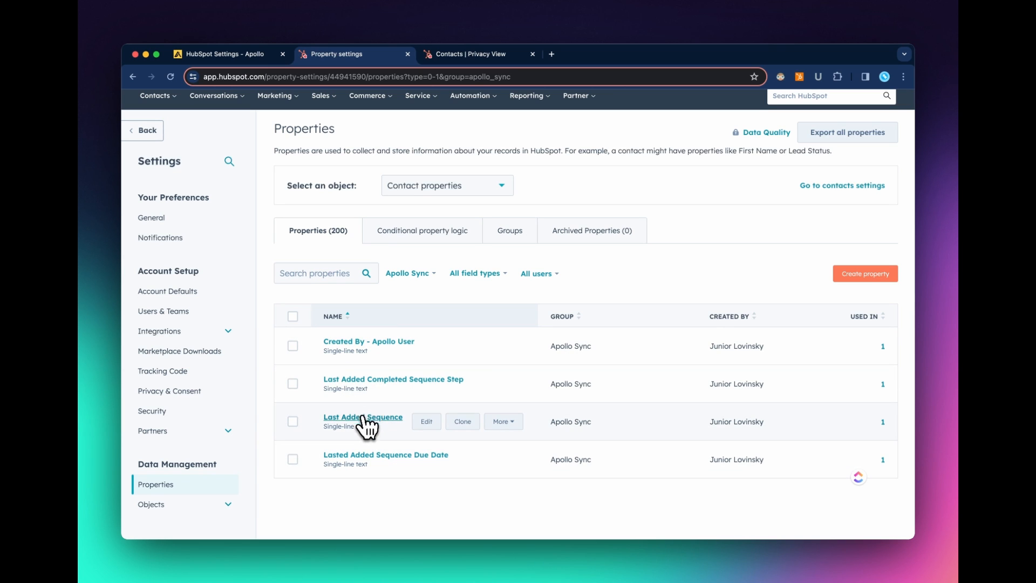
left_click(356, 381)
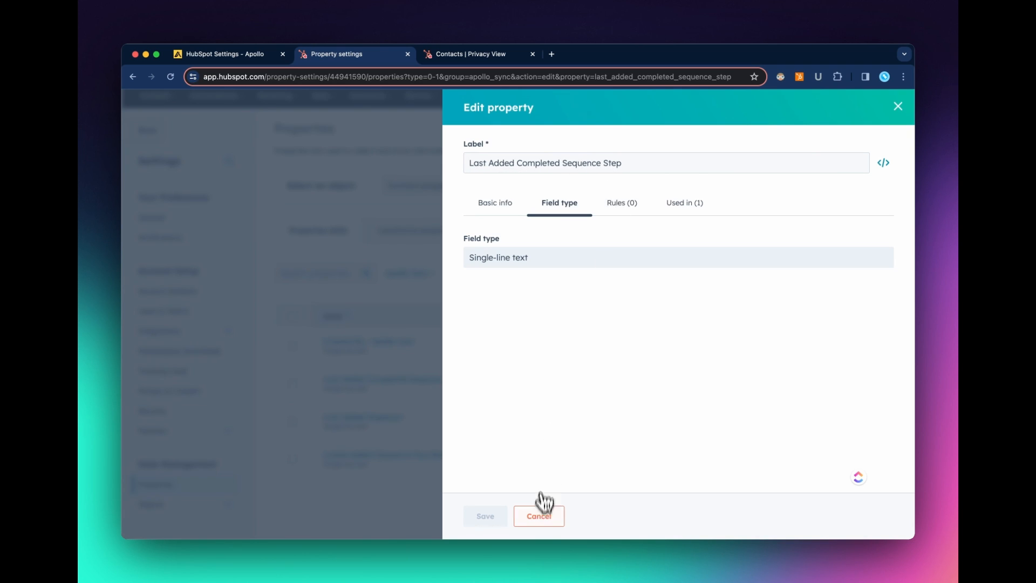
left_click(540, 514)
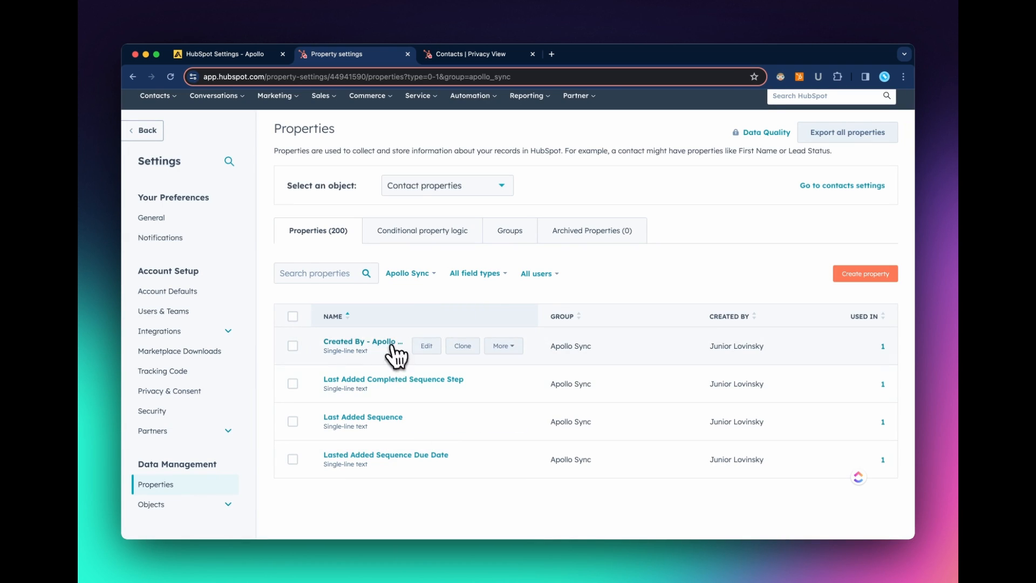
Step: Switch to Apollo, look over the default contact field mappings again, and view the custom contact fields
left_click(230, 54)
scroll(674, 368, "up", 5)
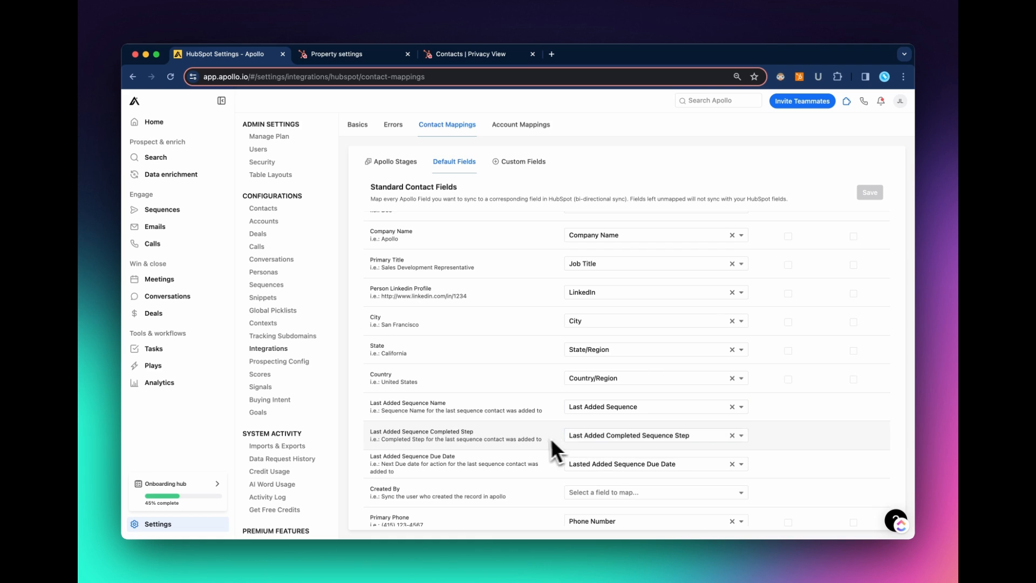
scroll(557, 441, "down", 5)
left_click(520, 162)
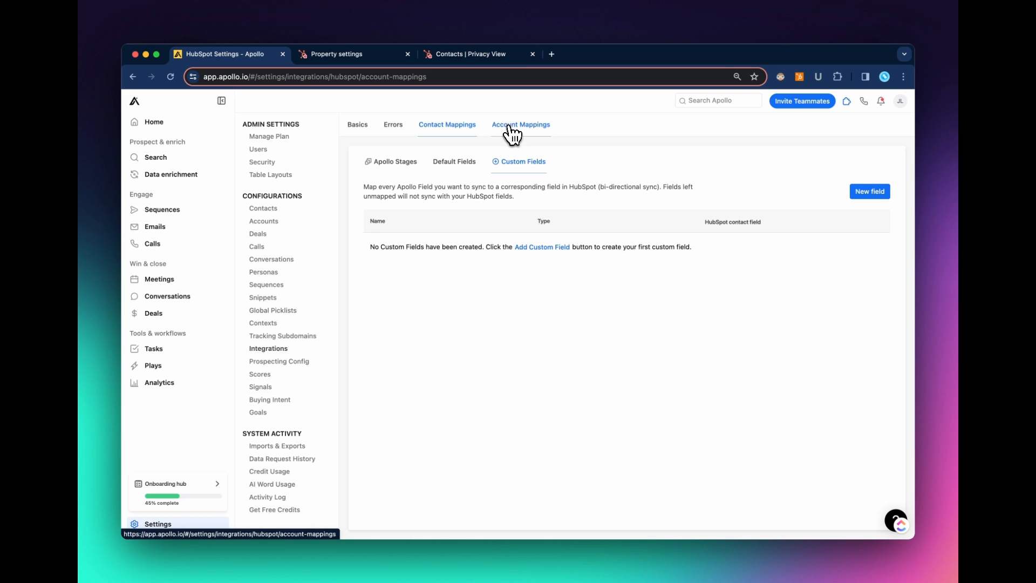
Step: Open the account mappings and review how the account stages and the default account fields are matched to HubSpot
left_click(510, 127)
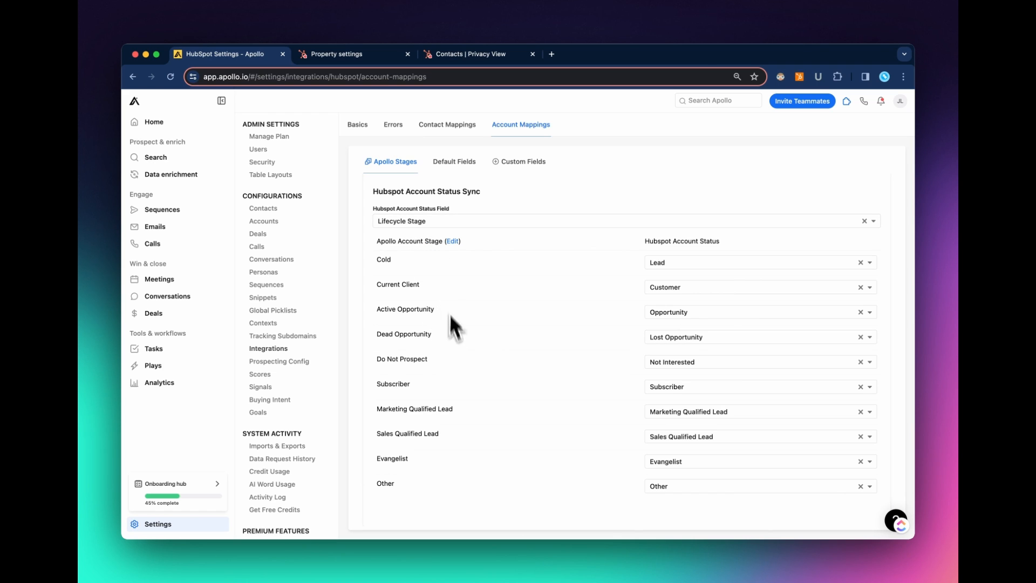
left_click(440, 162)
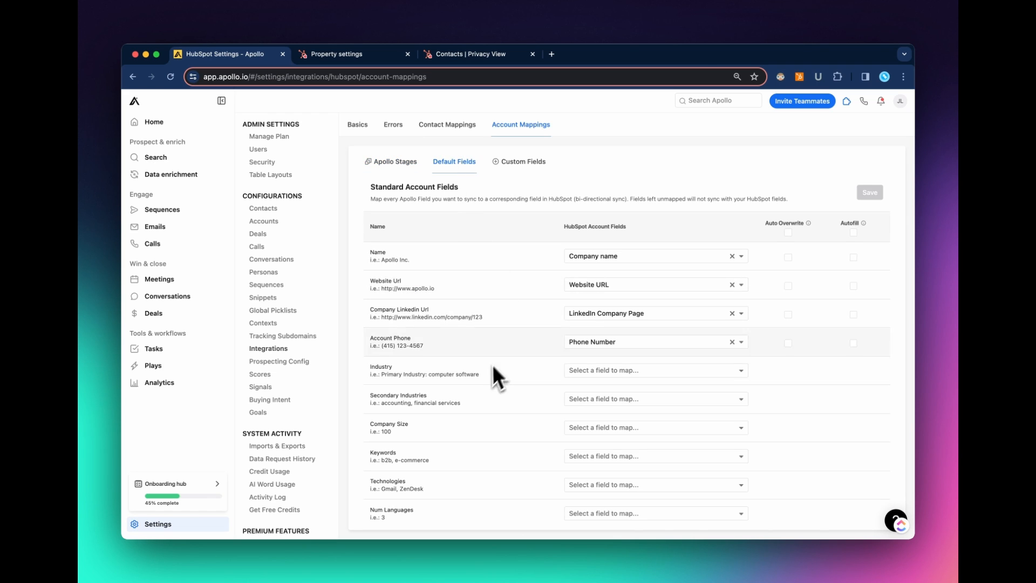
scroll(539, 383, "down", 5)
scroll(547, 392, "down", 10)
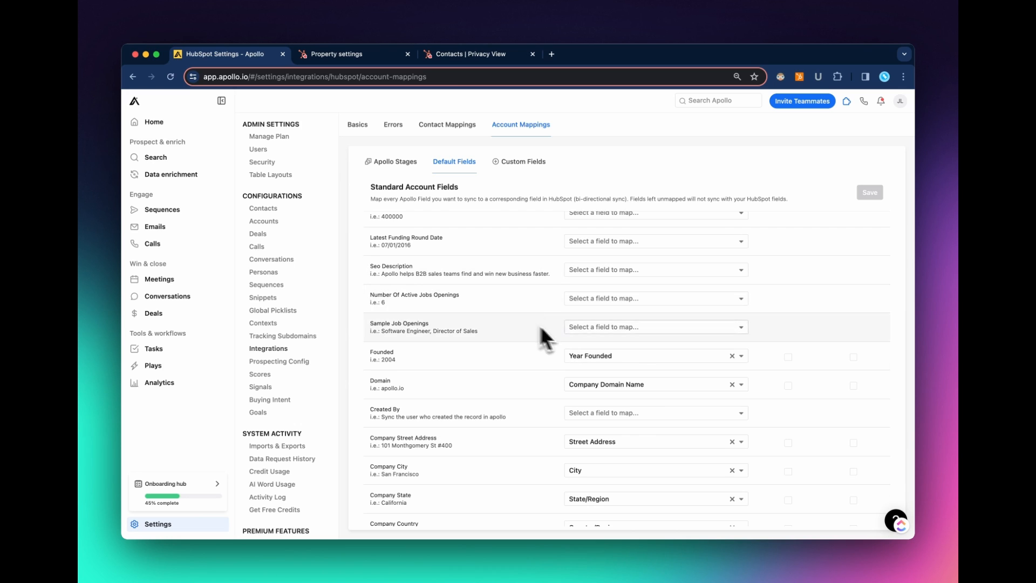
scroll(566, 367, "up", 15)
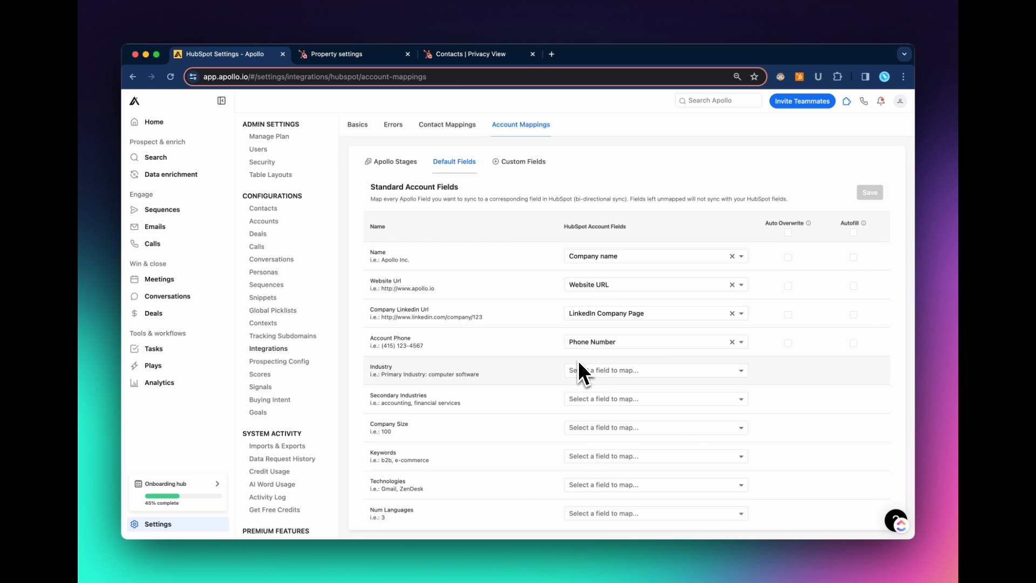
scroll(594, 367, "down", 1)
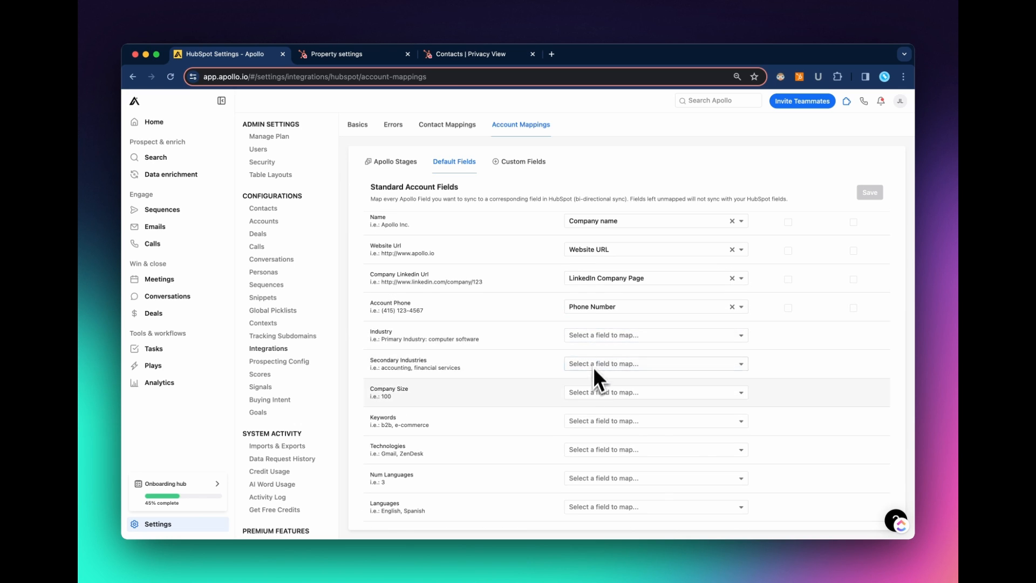
scroll(611, 323, "down", 2)
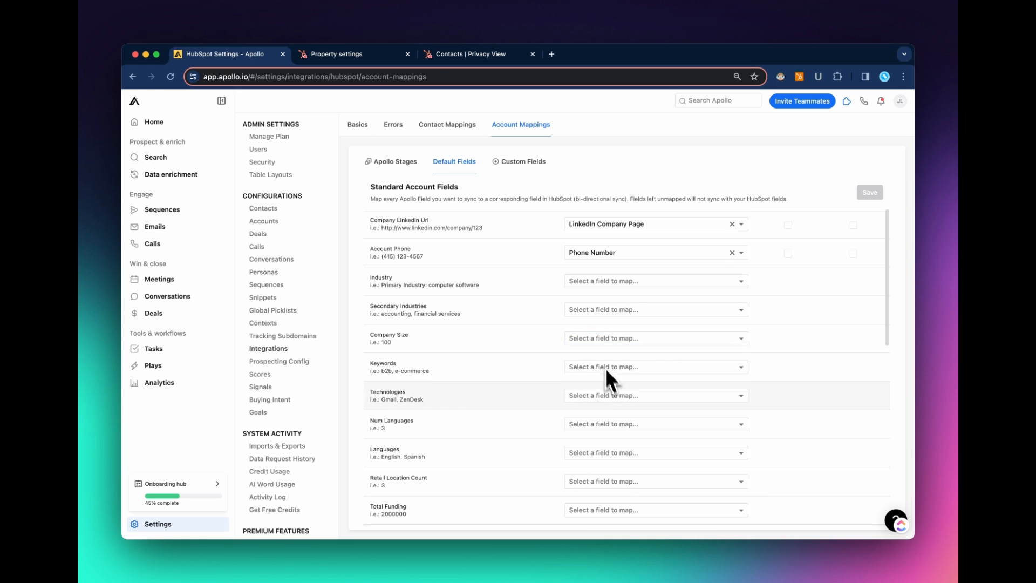
scroll(610, 378, "down", 3)
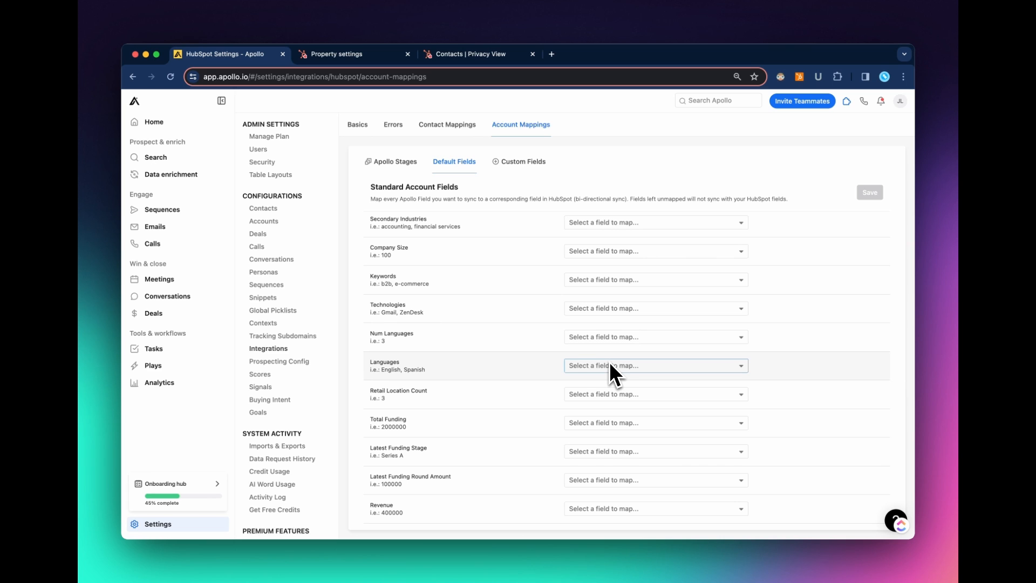
scroll(611, 367, "up", 1)
scroll(613, 373, "down", 5)
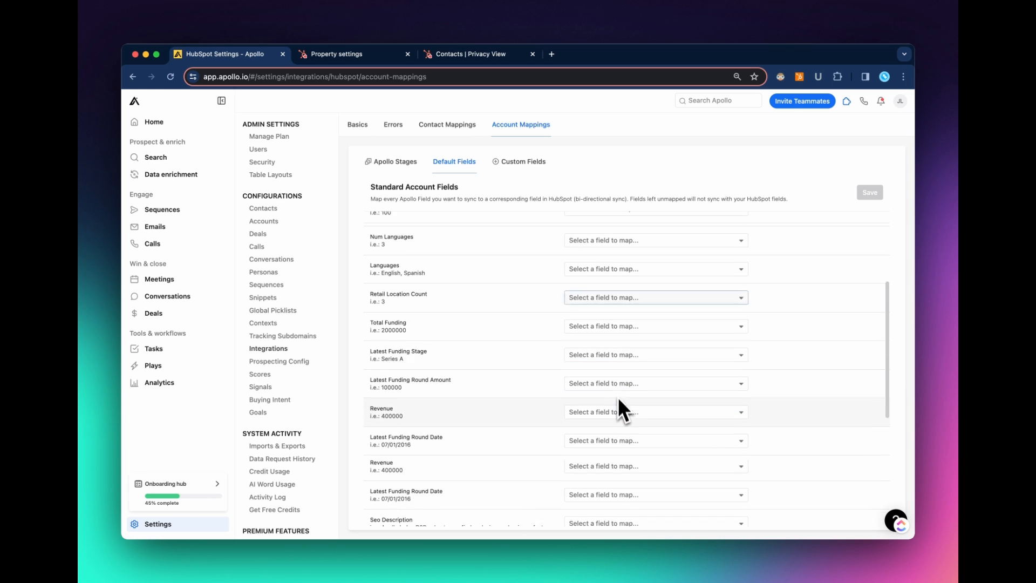
Step: Map the Revenue account field to HubSpot's Annual Revenue field
left_click(619, 358)
scroll(607, 401, "down", 3)
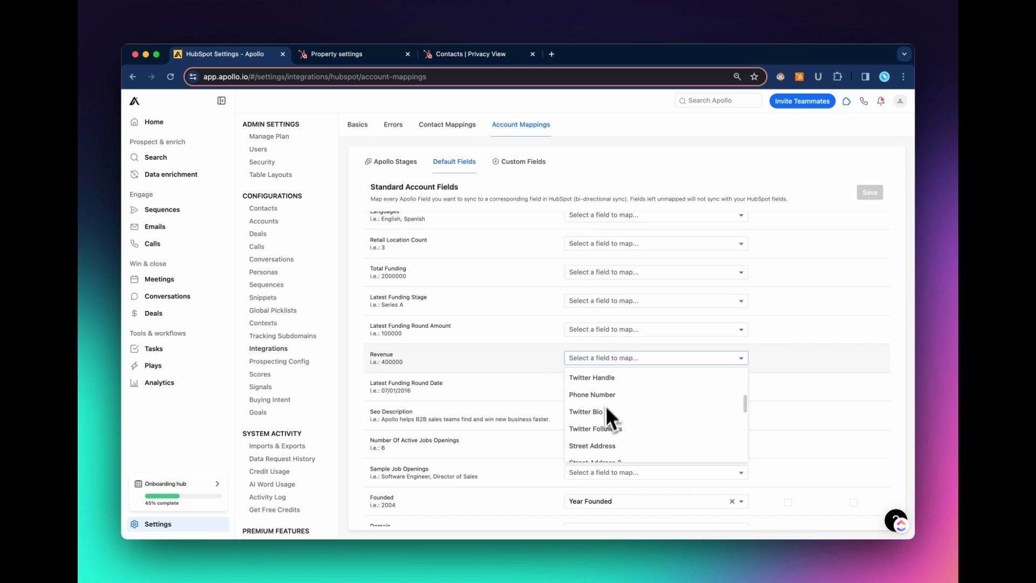
type("revenue")
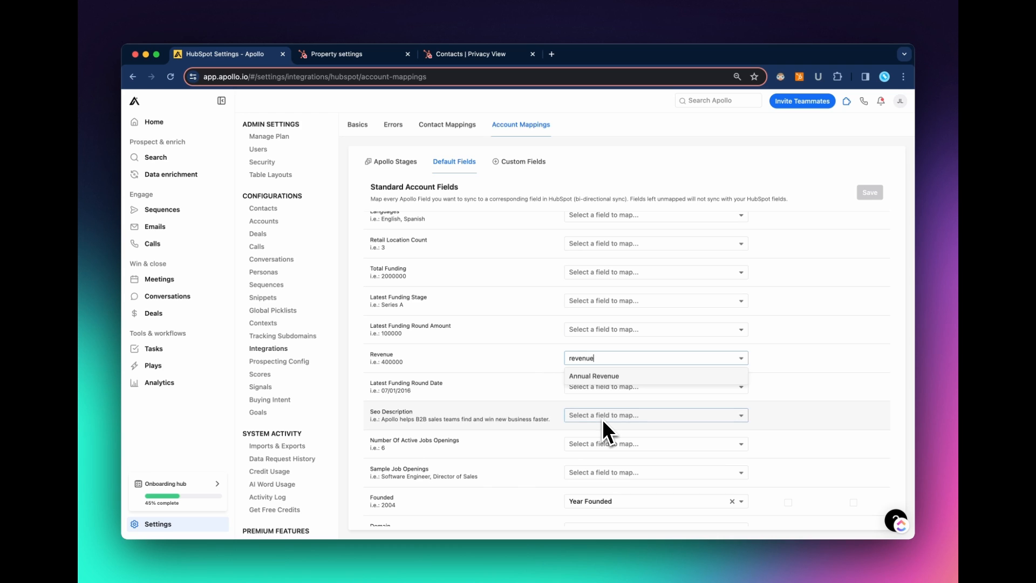
left_click(624, 376)
Step: Read the explanations of the Auto Overwrite and Autofill options for the standard account fields
mouse_move(809, 225)
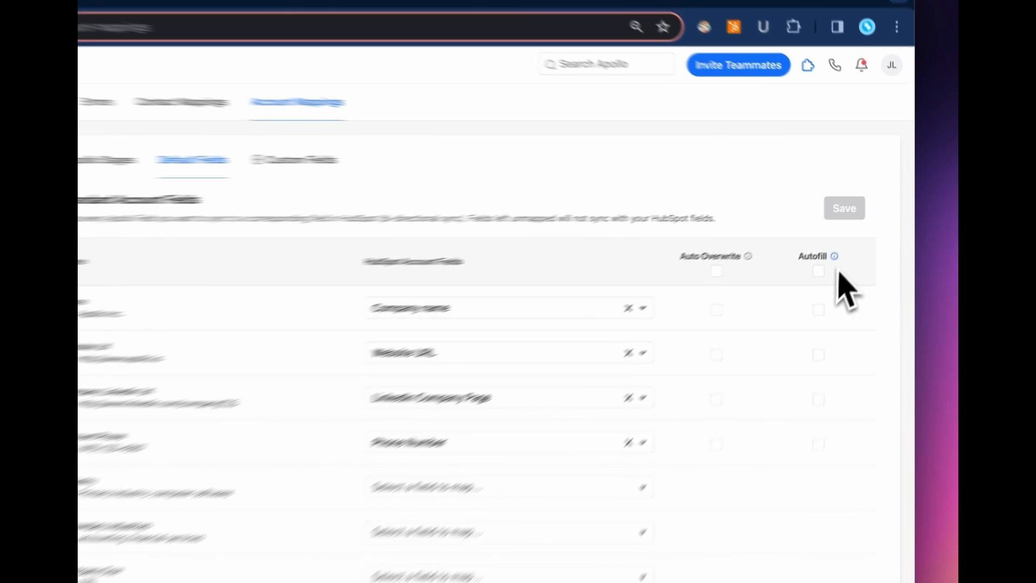
mouse_move(864, 223)
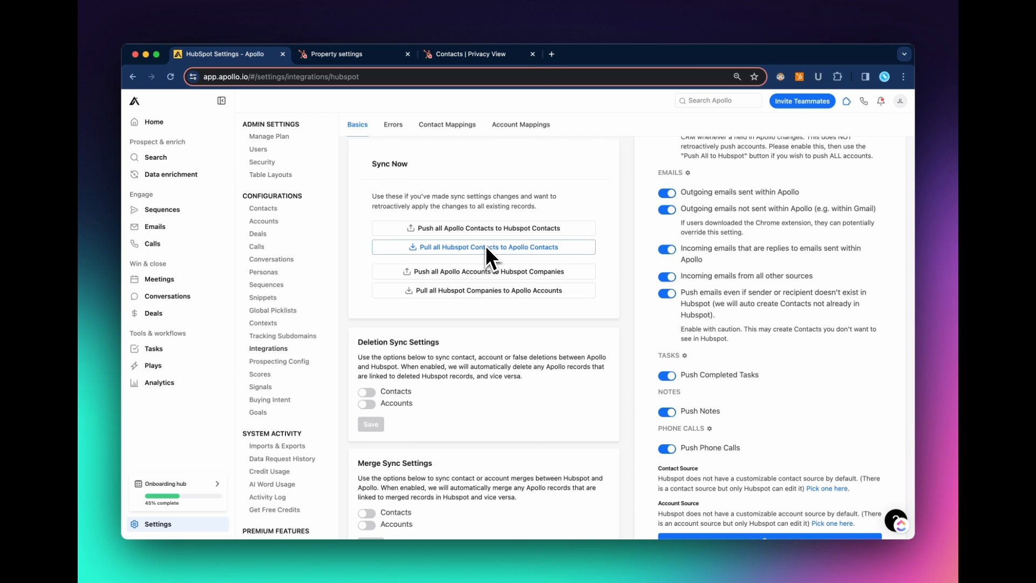
Step: Review the Sync Now actions and the deletion and merge sync settings in the basic HubSpot integration settings
scroll(503, 272, "down", 2)
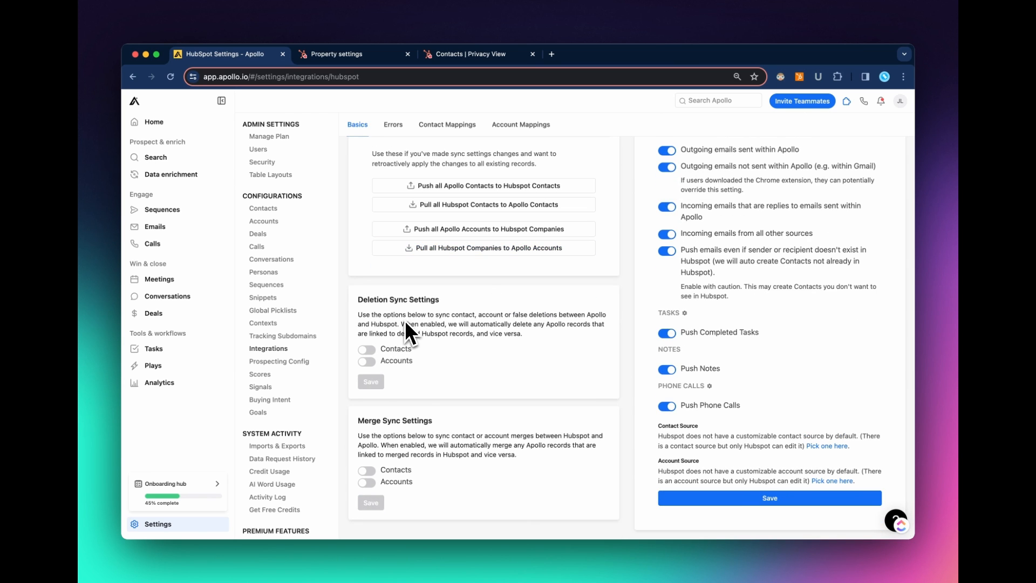